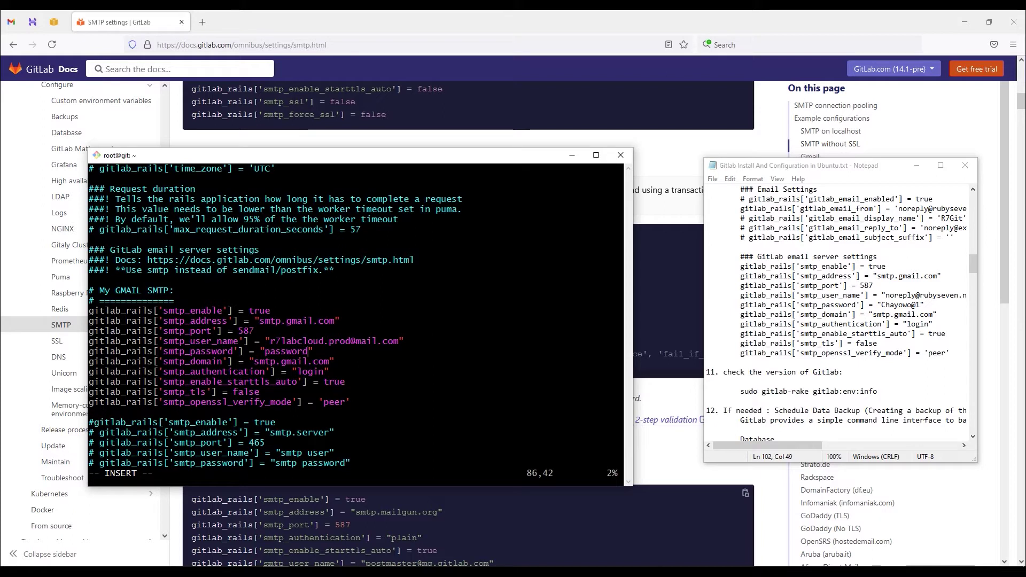
Step: Save the SMTP config in vim with :wq, run gitlab-ctl reconfigure to completion, then minimize the terminal
type(":wq")
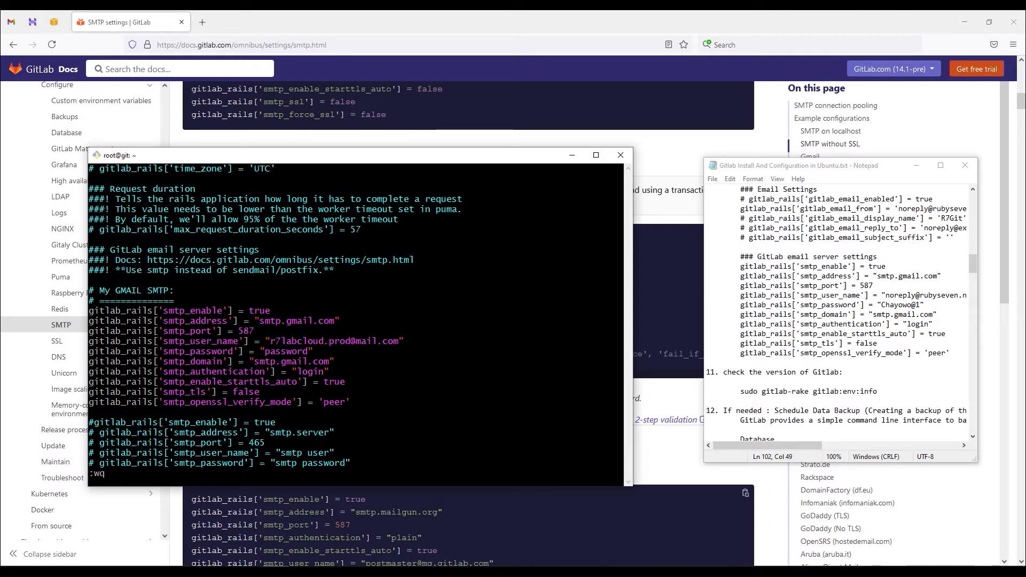
key("Return")
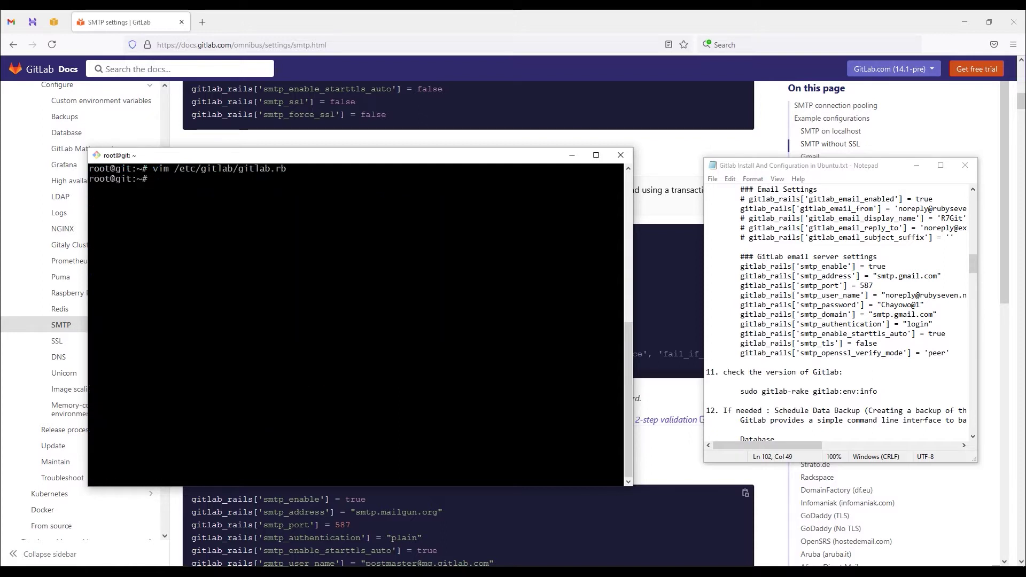
type("gitlab-ctl reconfigure")
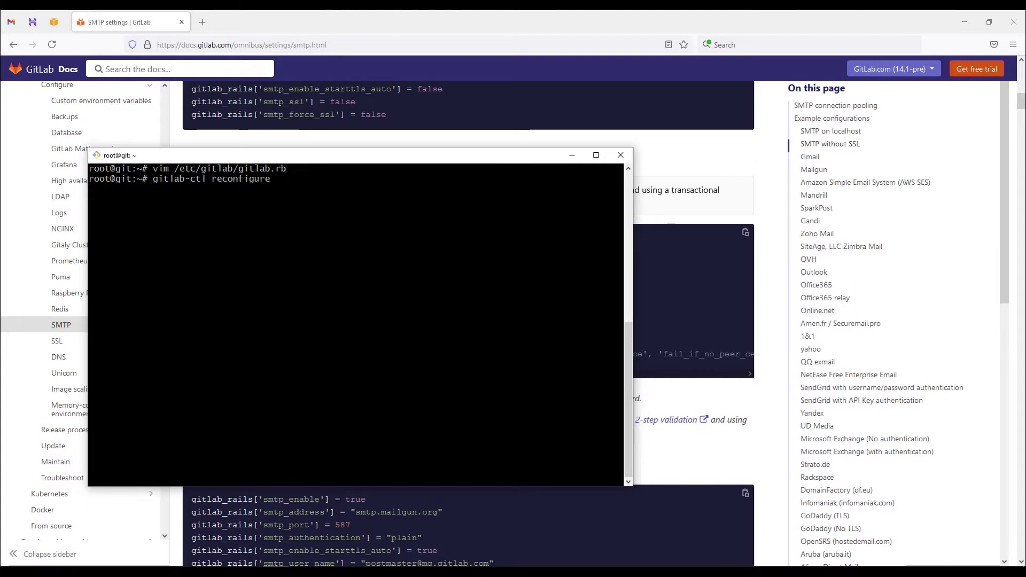
key("Return")
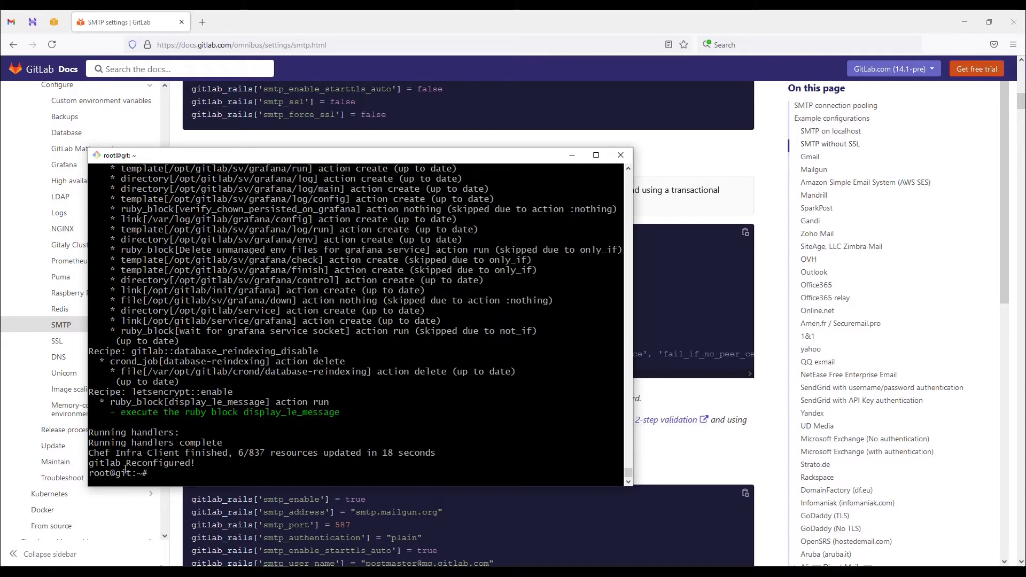
left_click_drag(94, 442, 224, 444)
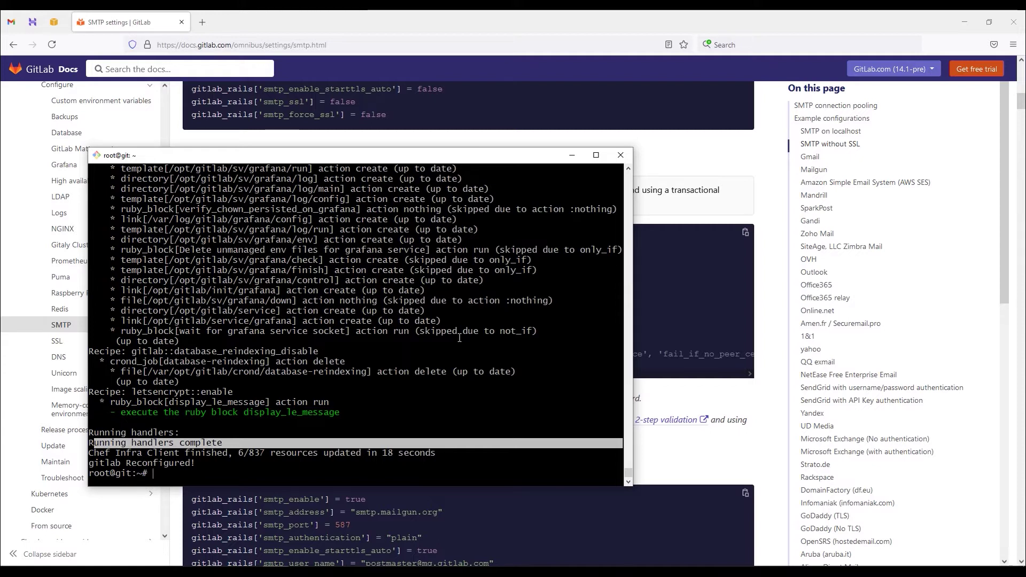
left_click(571, 156)
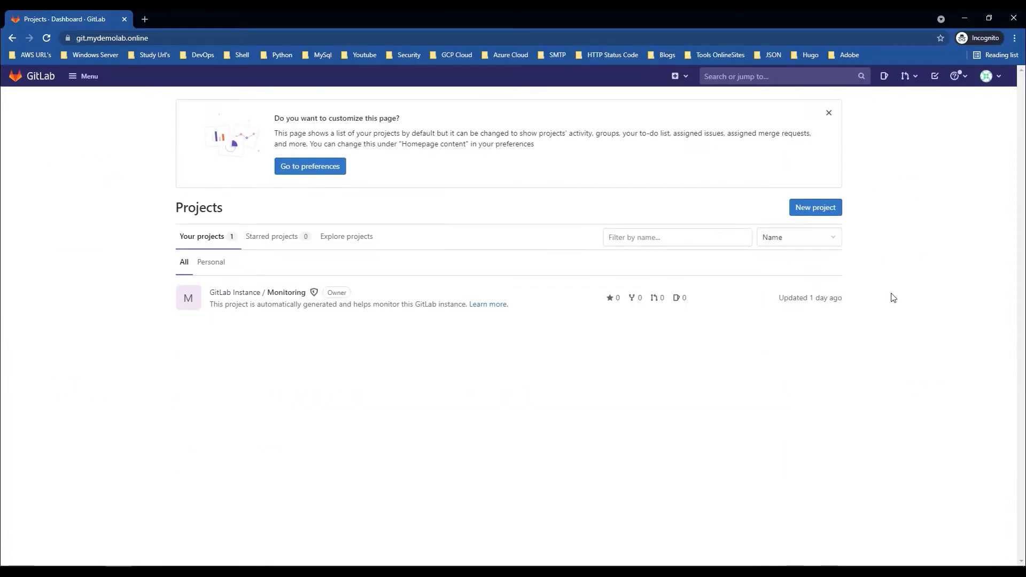
Step: Go from the Projects dashboard through the avatar menu to User Settings Preferences and scroll through its options
left_click(26, 82)
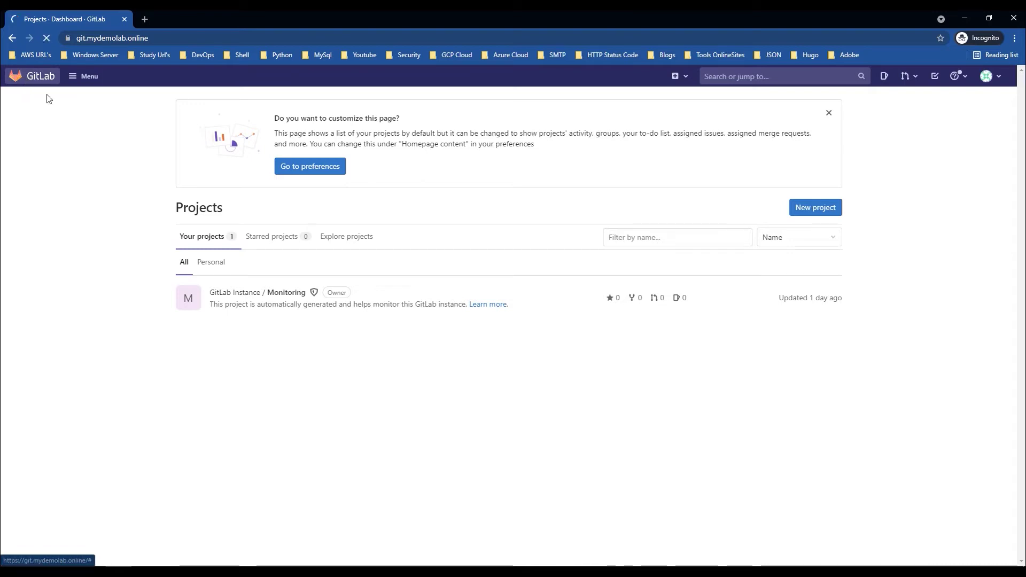
left_click(74, 80)
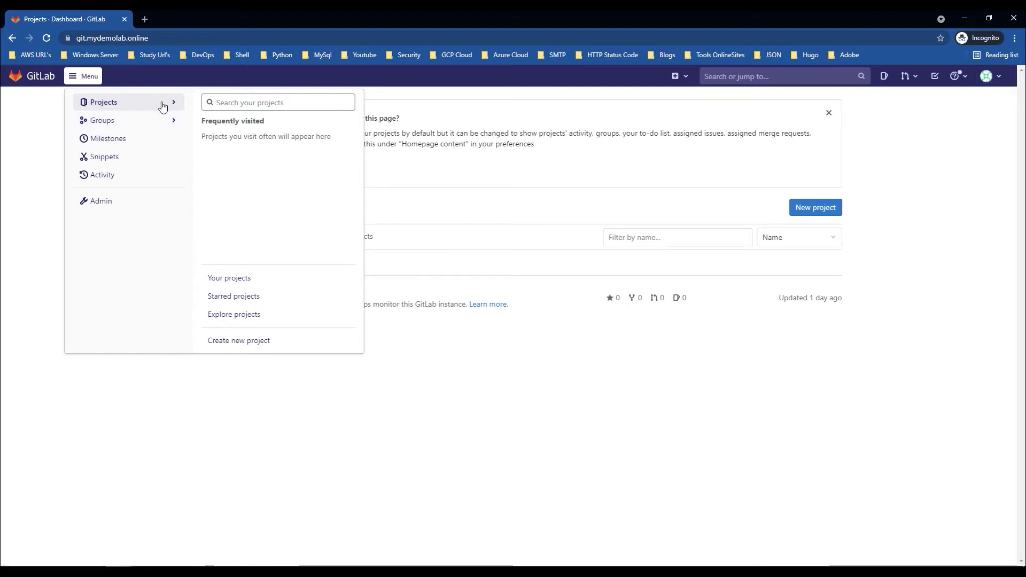
left_click(987, 77)
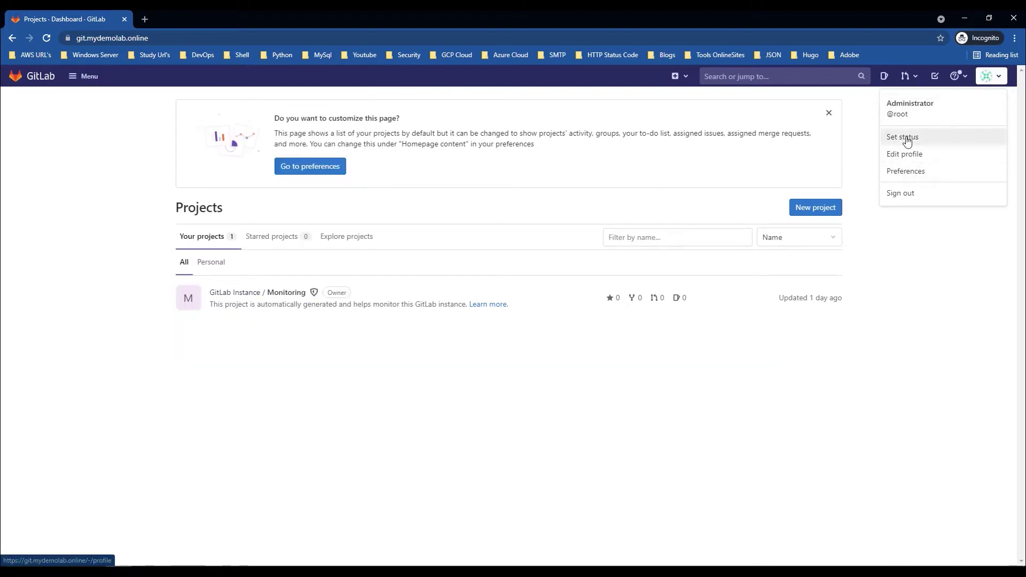
left_click(909, 172)
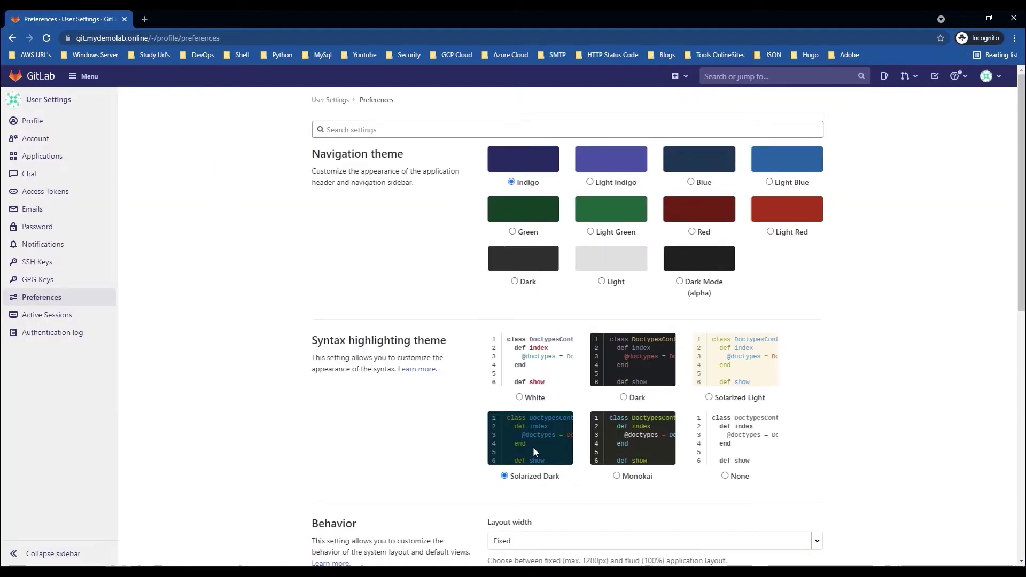
scroll(644, 399, "down", 7)
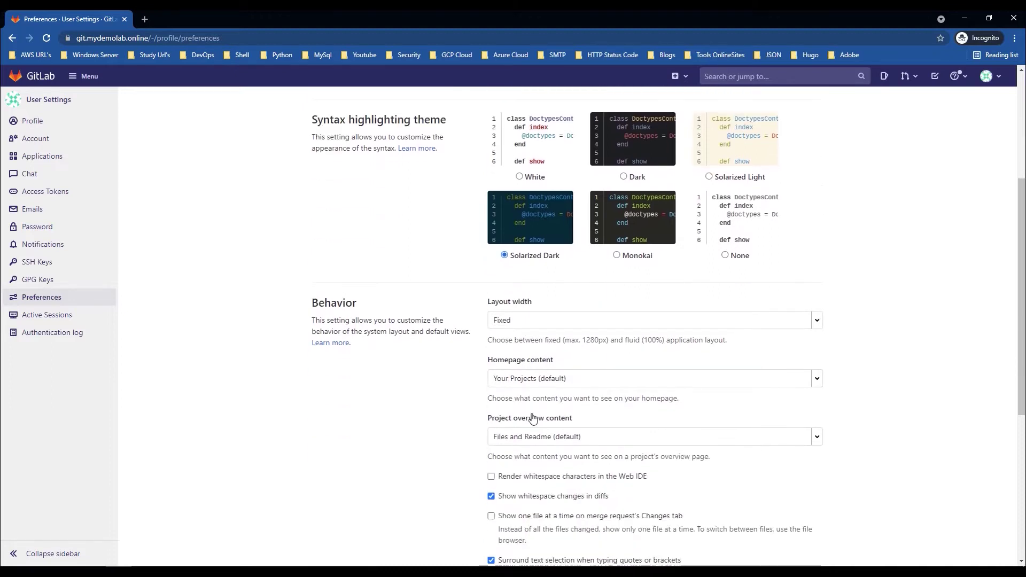
scroll(532, 419, "down", 3)
scroll(224, 394, "up", 7)
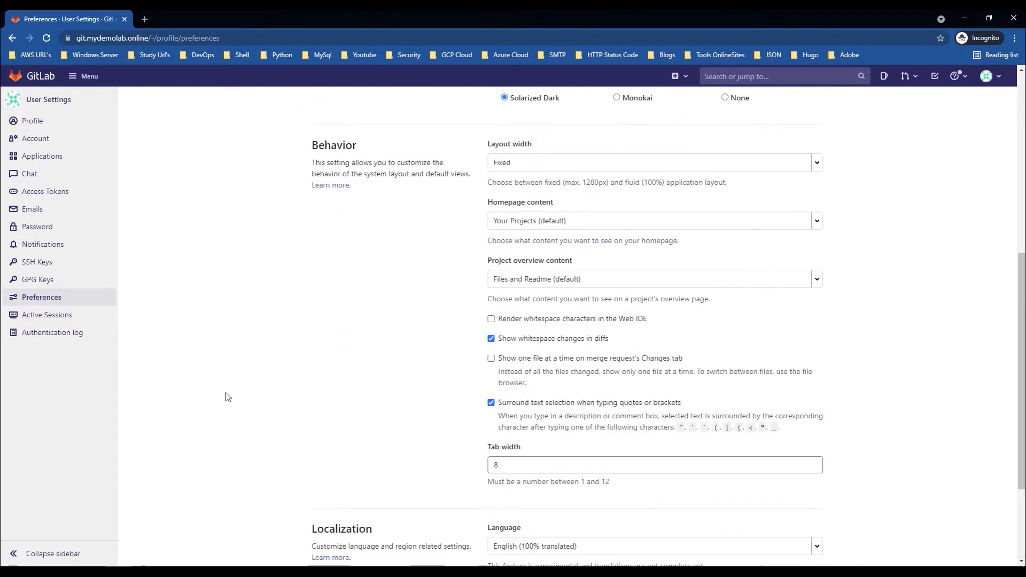
Step: Replace the profile e-mail with the new Gmail address, save the profile, and go to Account settings
left_click(40, 124)
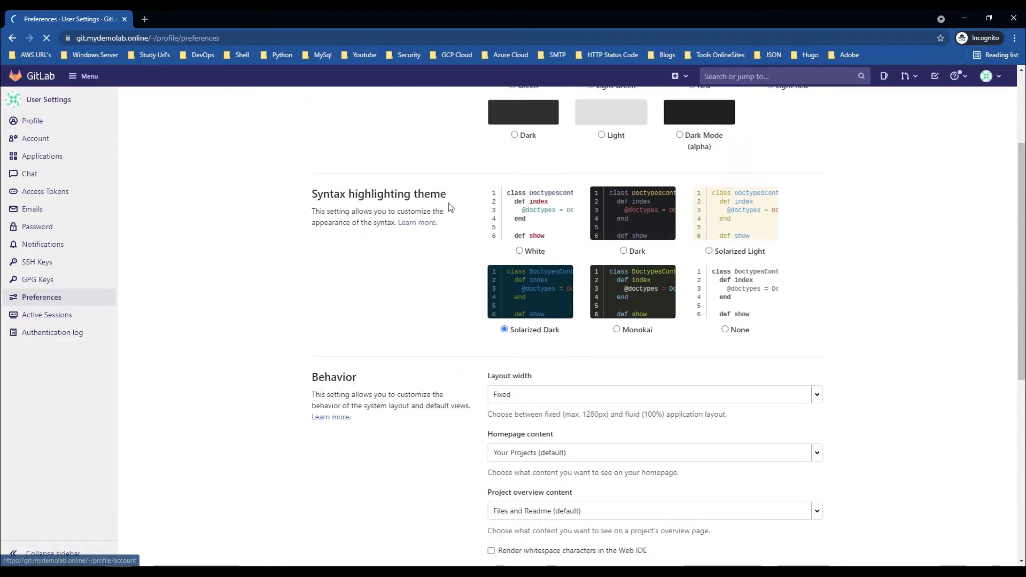
left_click(531, 382)
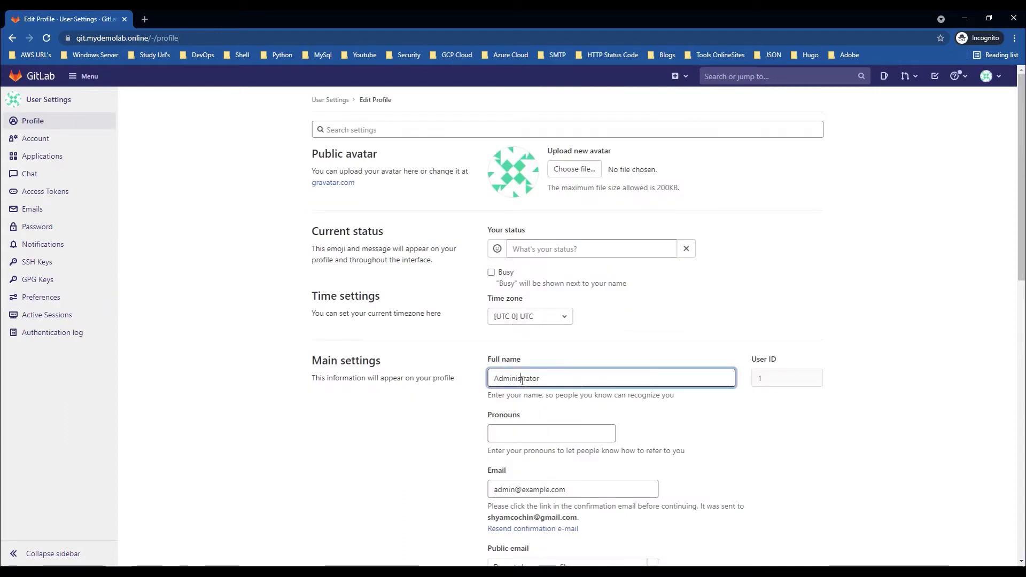
double_click(559, 383)
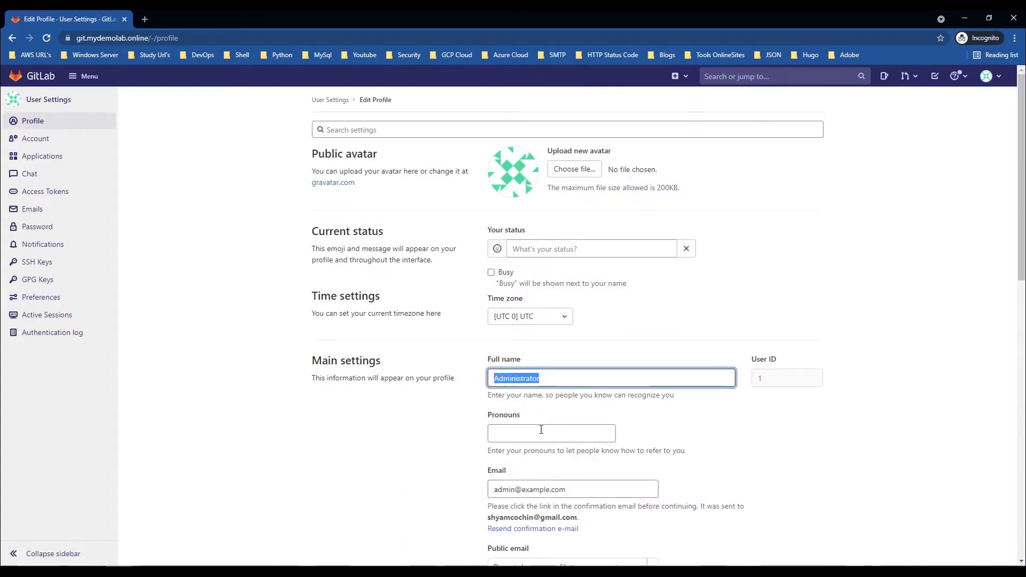
left_click_drag(578, 488, 492, 492)
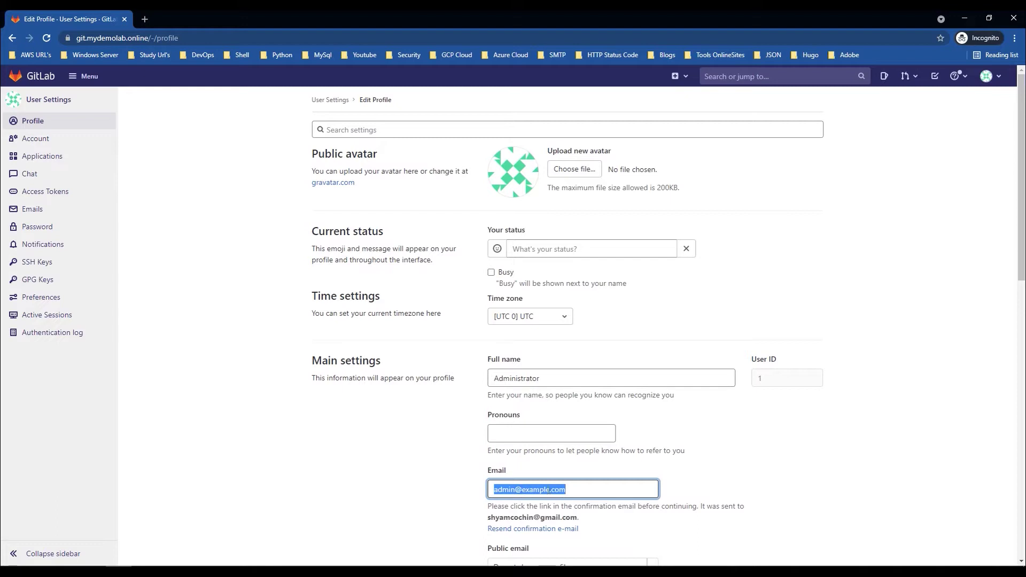
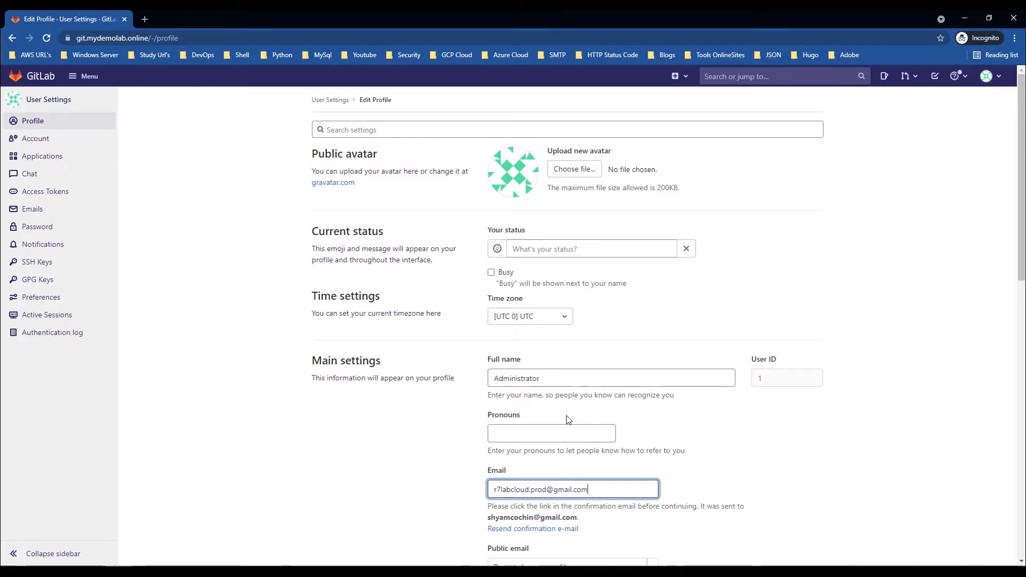
scroll(637, 355, "down", 8)
scroll(638, 355, "down", 4)
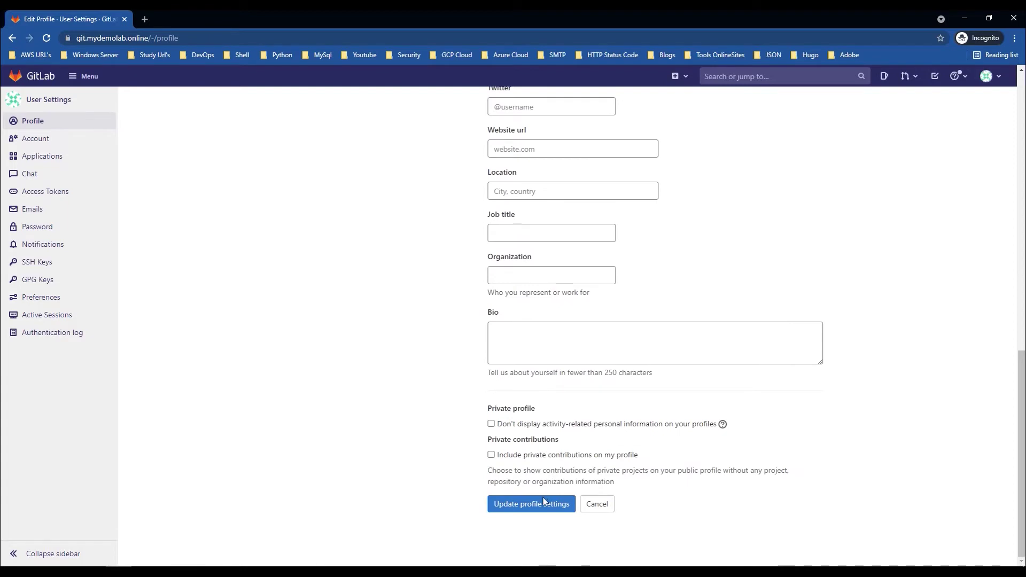
left_click(544, 509)
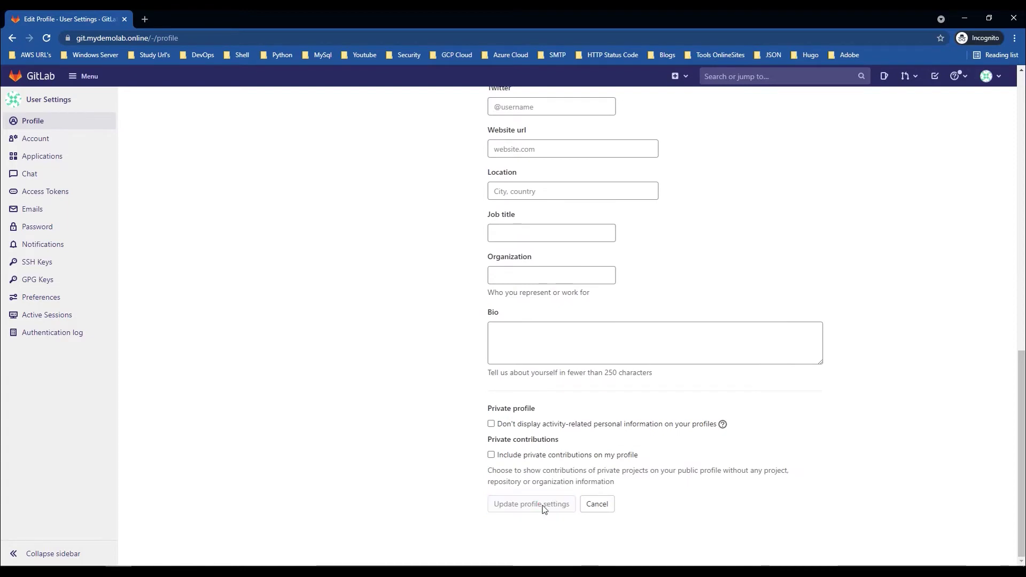
left_click(37, 140)
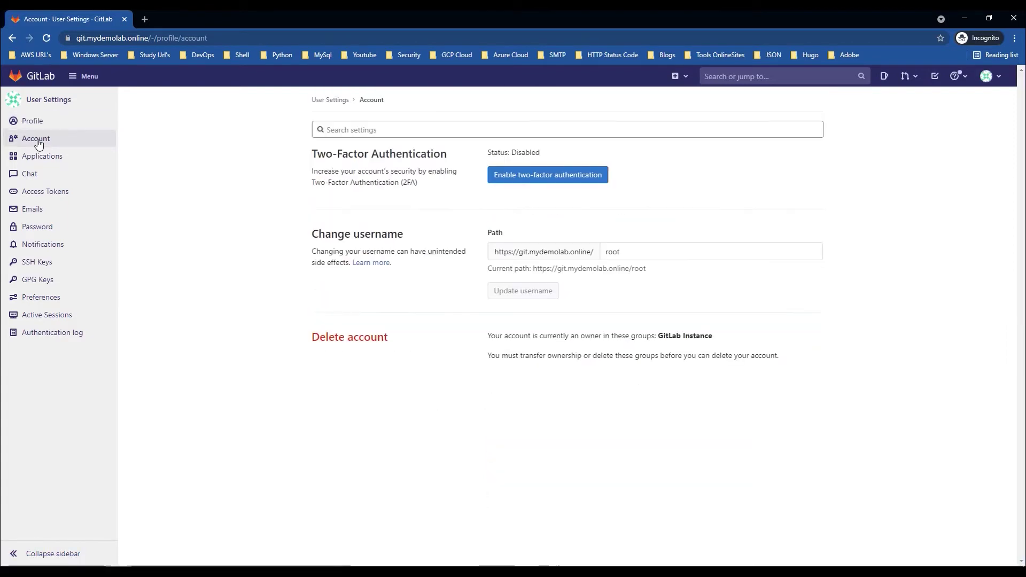
Step: Highlight the root username, Delete account and Two-Factor Authentication sections on the Account page
left_click_drag(625, 252, 604, 251)
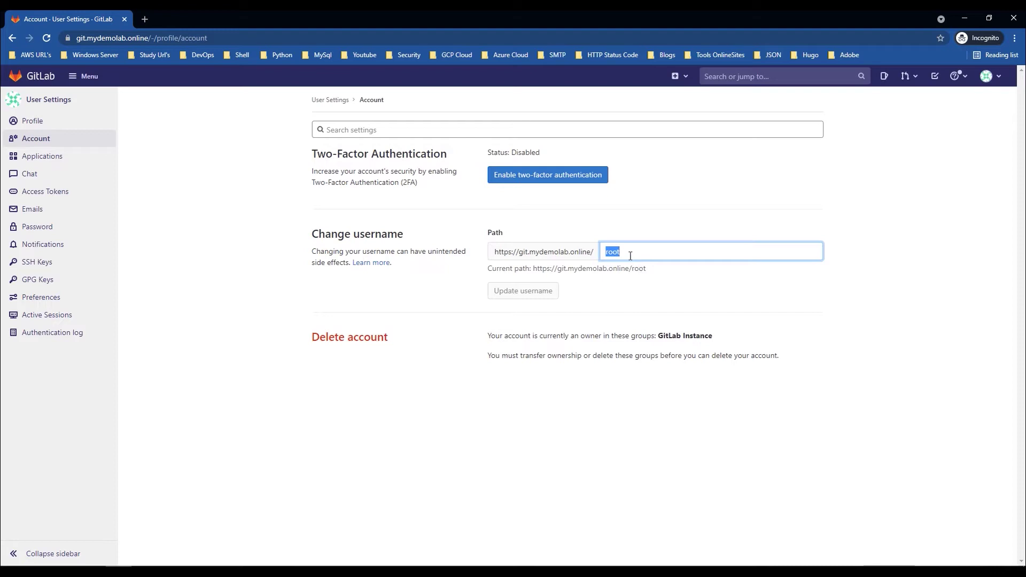
left_click_drag(410, 337, 358, 337)
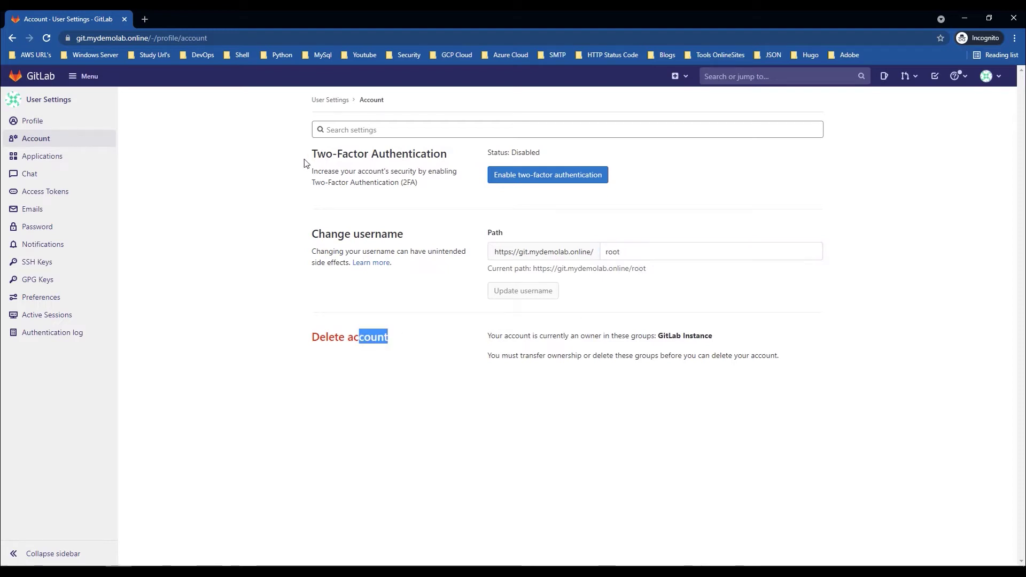
left_click_drag(311, 154, 448, 155)
Step: Browse the Applications, Password and Preferences settings, then open SSH Keys and focus the key box
left_click(36, 160)
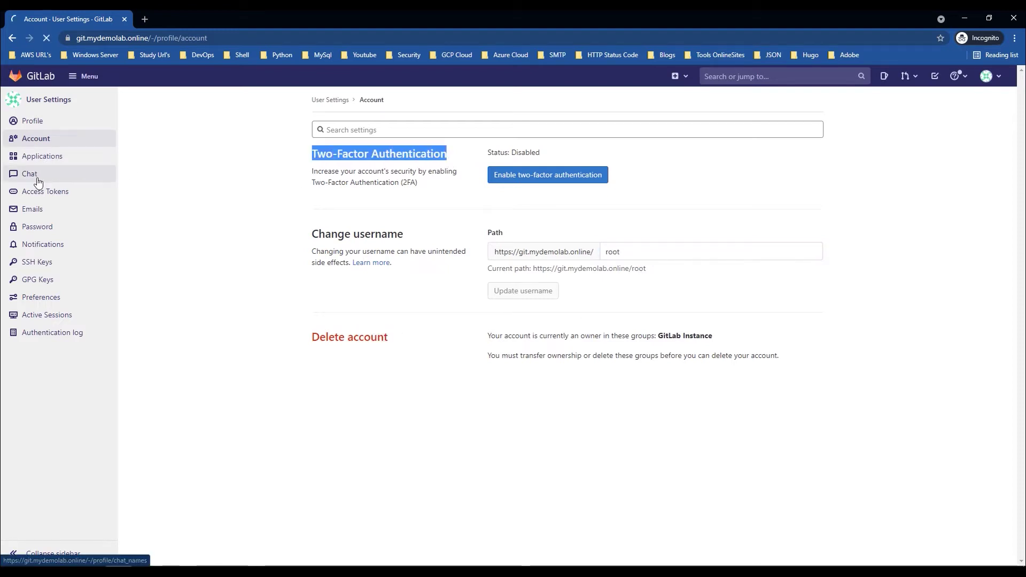
left_click(40, 228)
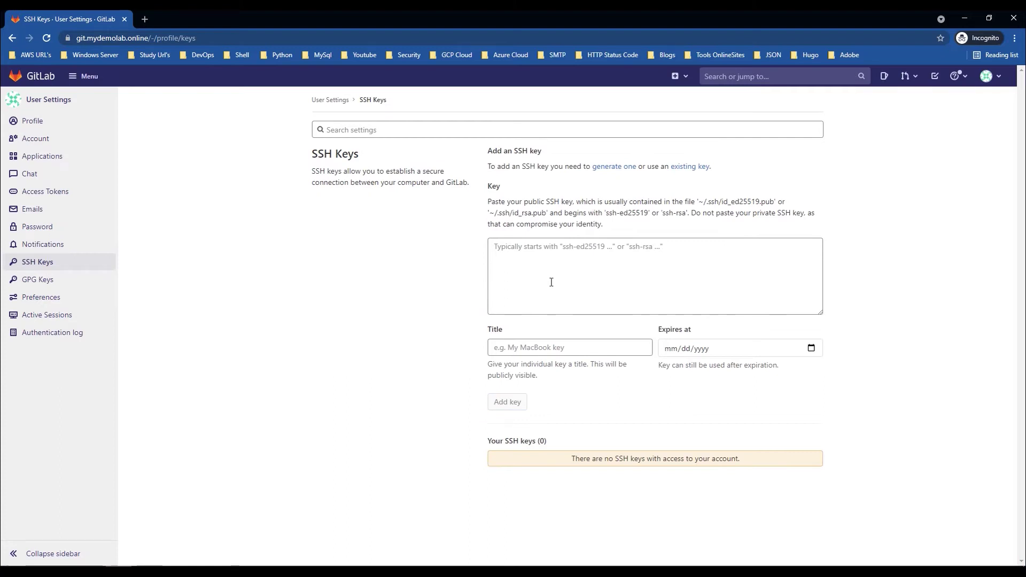
left_click(62, 299)
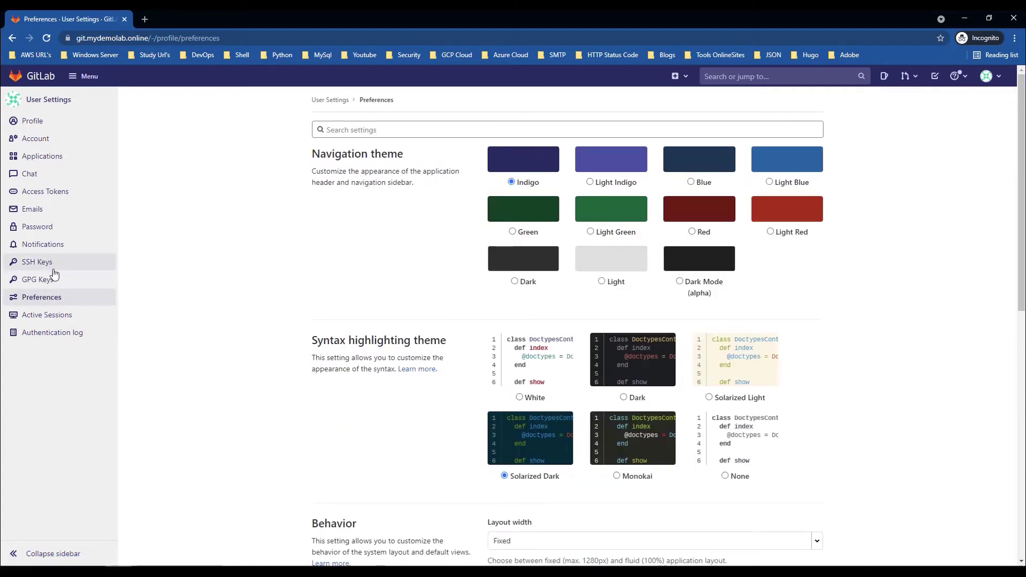
left_click(53, 266)
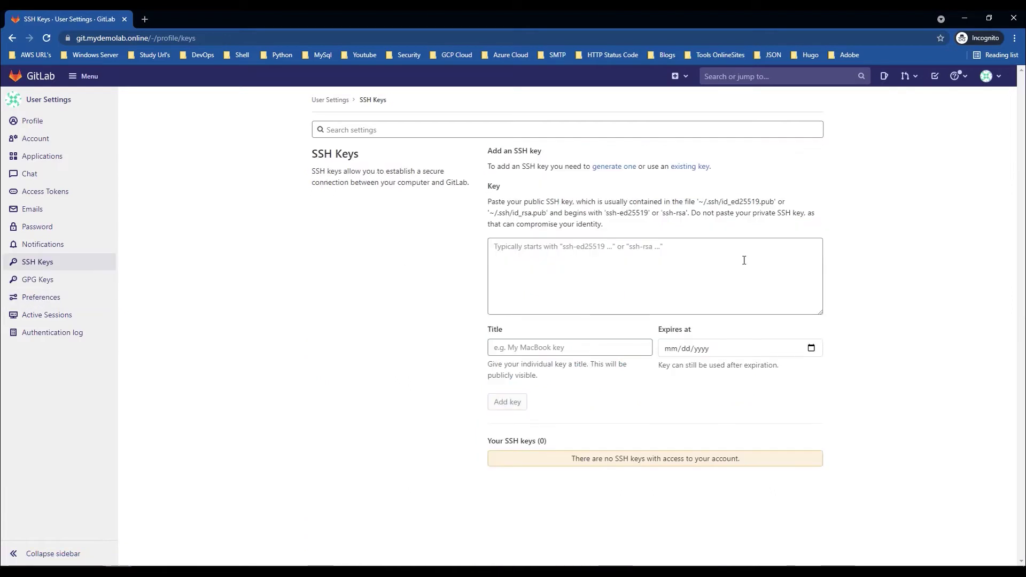
left_click(546, 293)
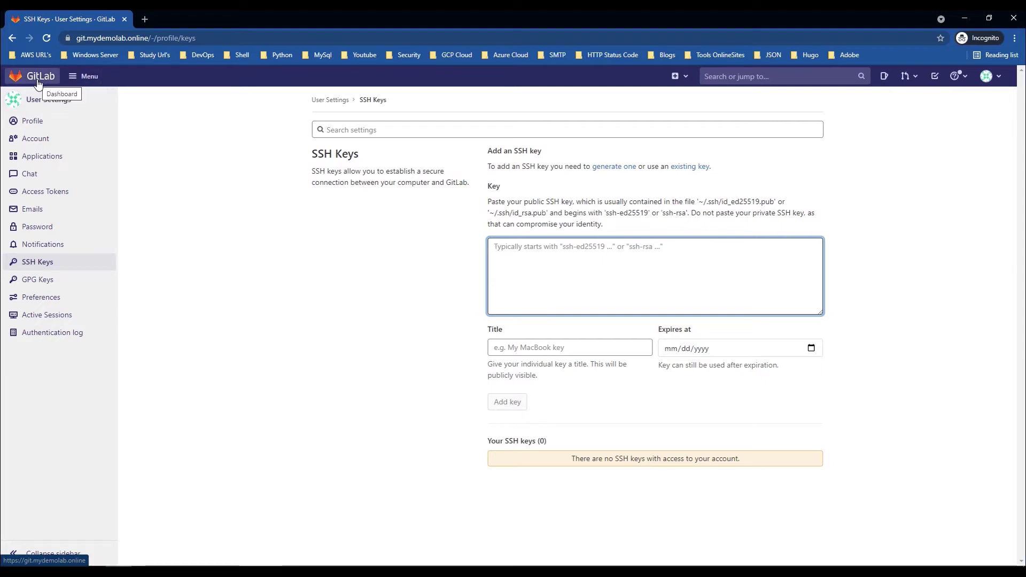
key("alt+Tab")
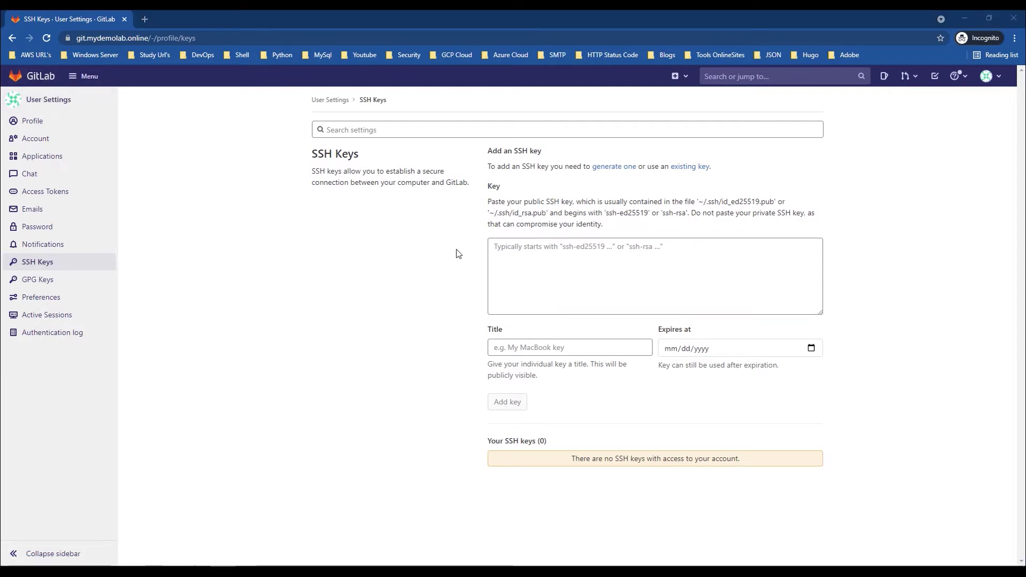
Step: Open Admin Area General settings and highlight the Sign-up and Sign-in restrictions headings
left_click(80, 77)
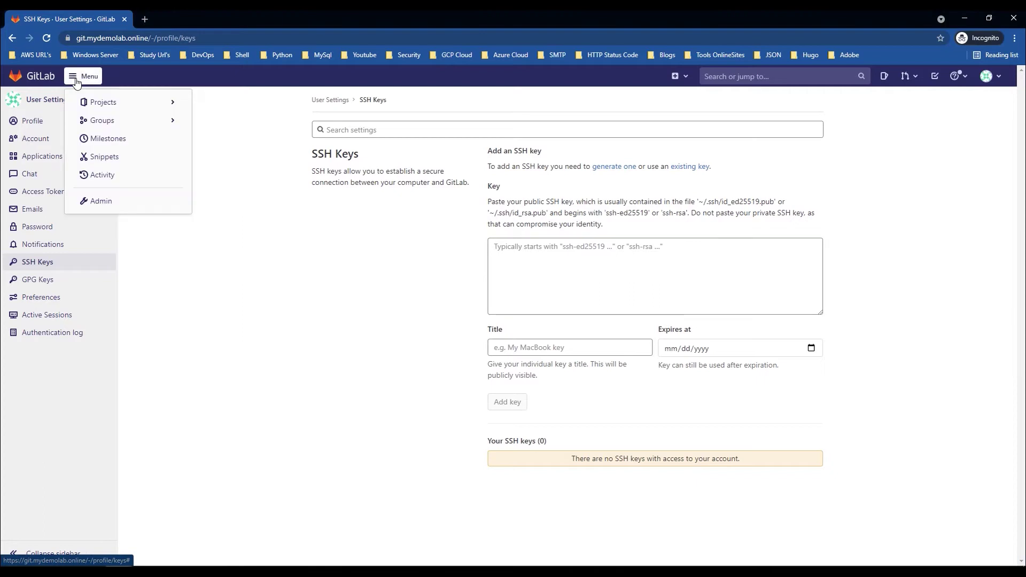
left_click(106, 201)
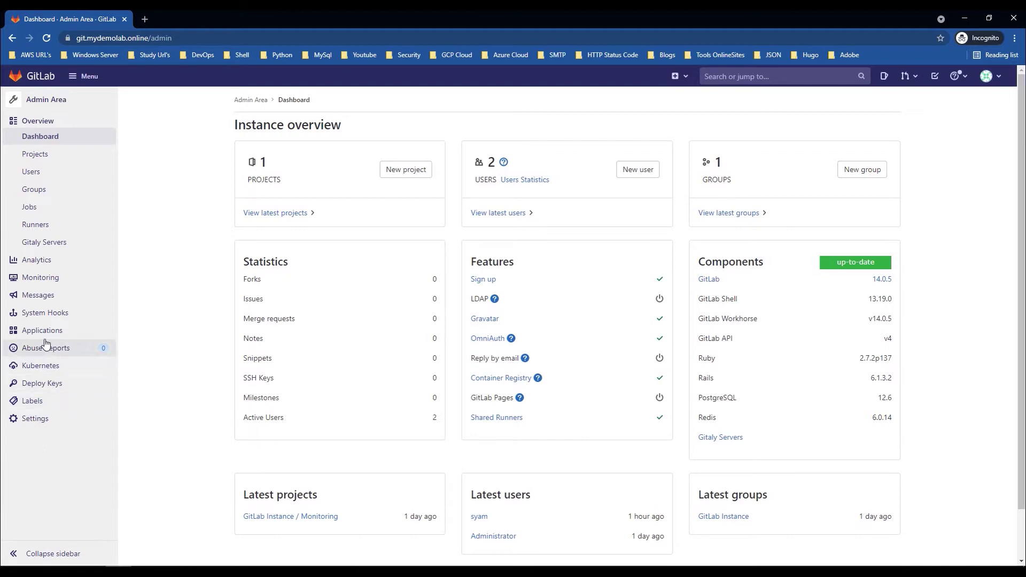
left_click(45, 422)
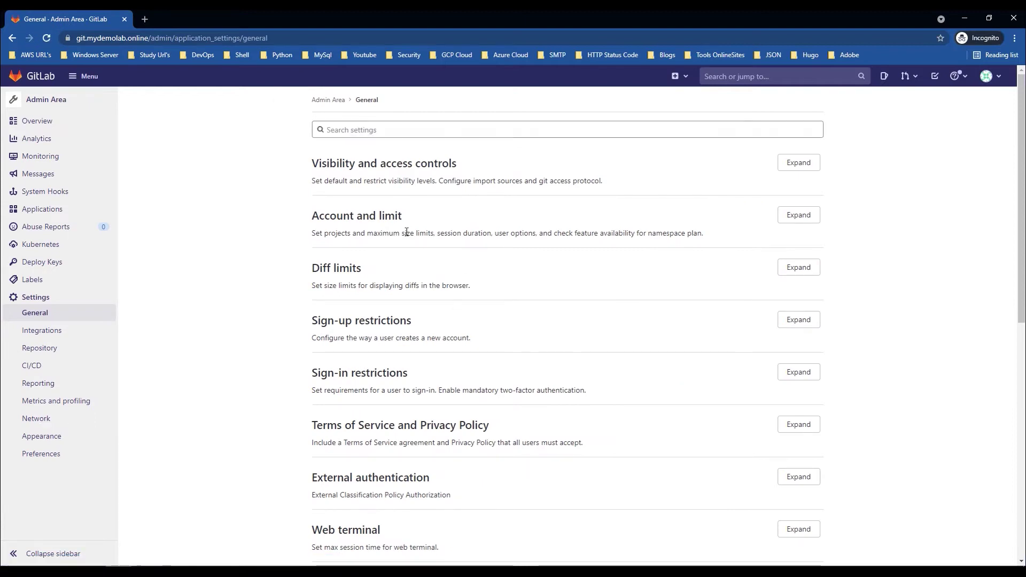
key("Tab")
left_click_drag(319, 321, 422, 328)
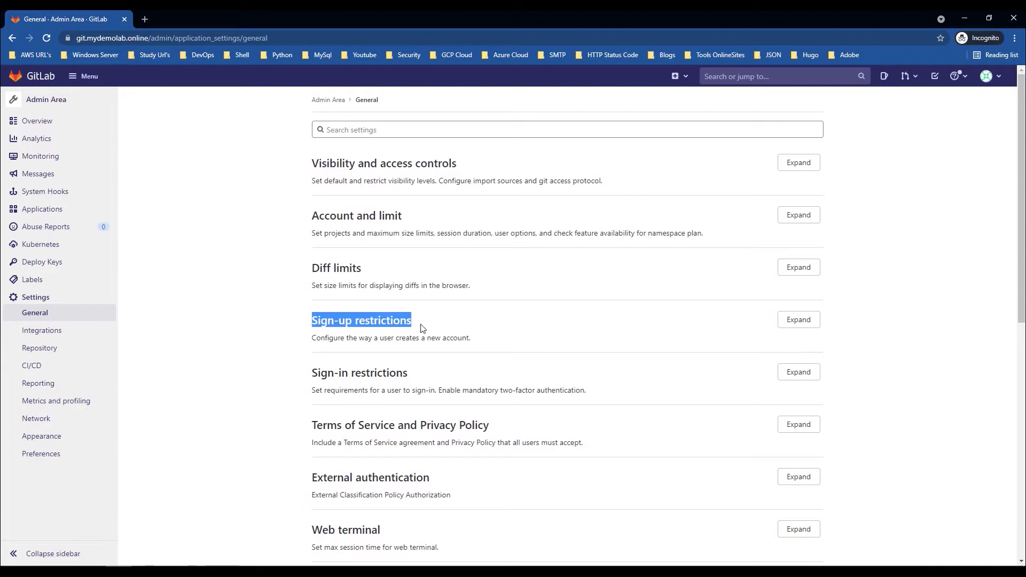
left_click_drag(423, 373, 360, 371)
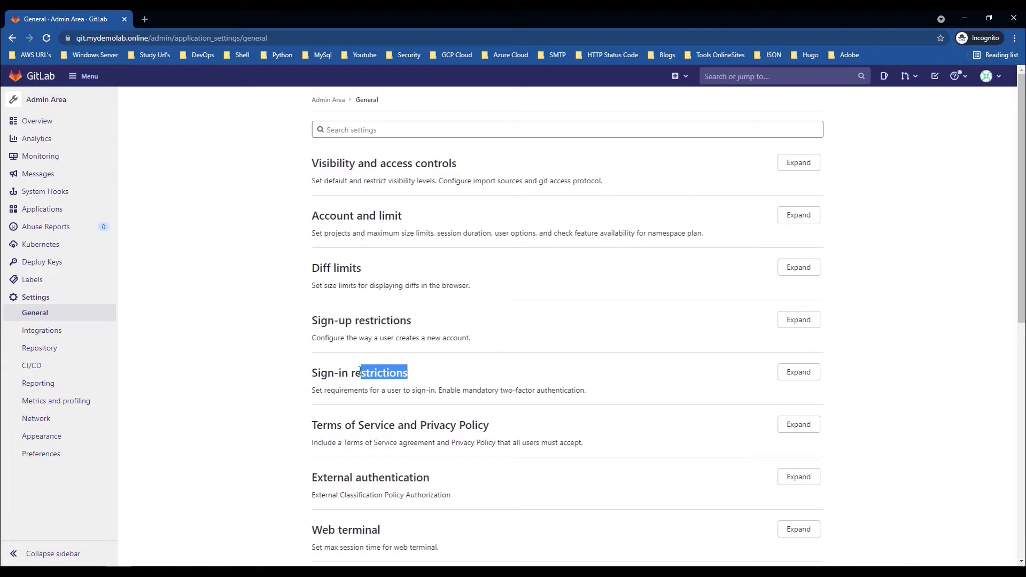
left_click(687, 325)
Step: Expand Sign-up restrictions, uncheck Sign-up enabled, and save the changes
left_click(789, 322)
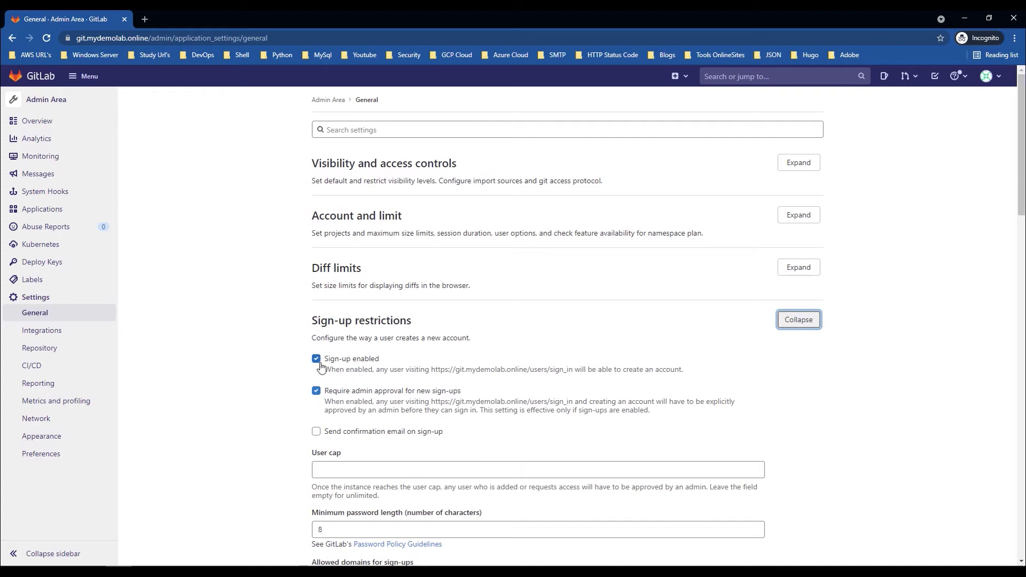
left_click_drag(325, 369, 396, 377)
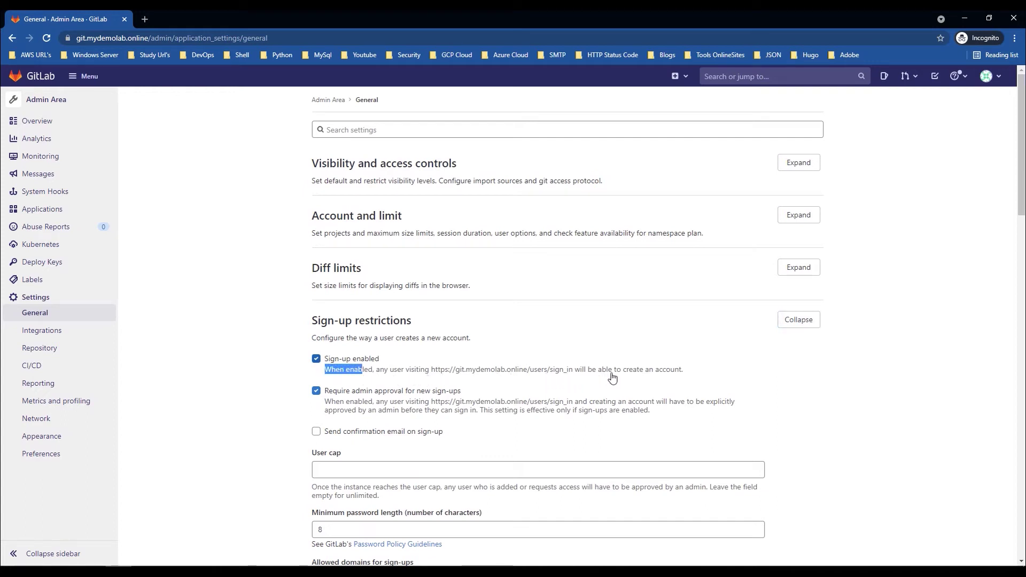
left_click_drag(687, 370, 328, 374)
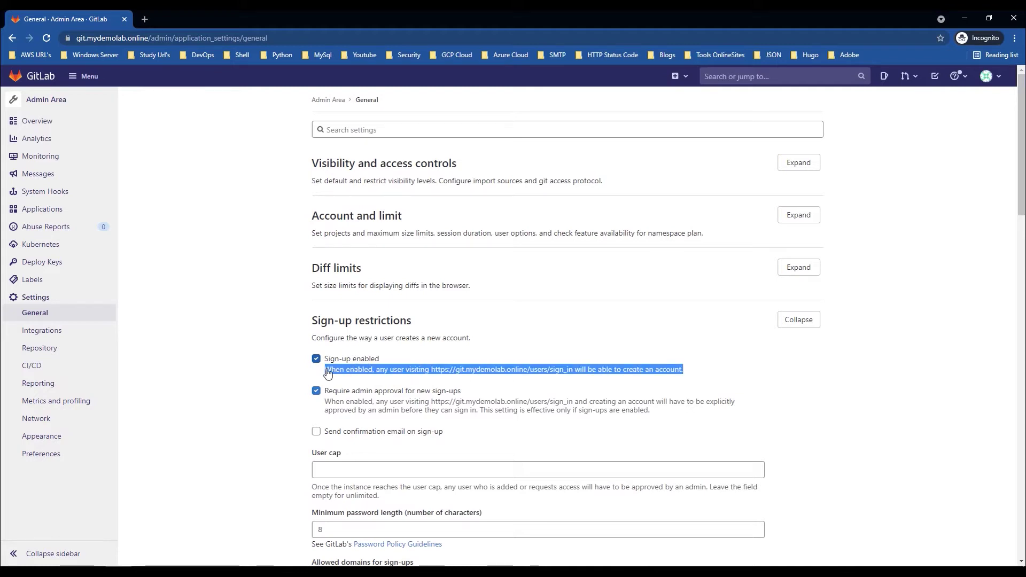
left_click(316, 359)
scroll(391, 350, "down", 1)
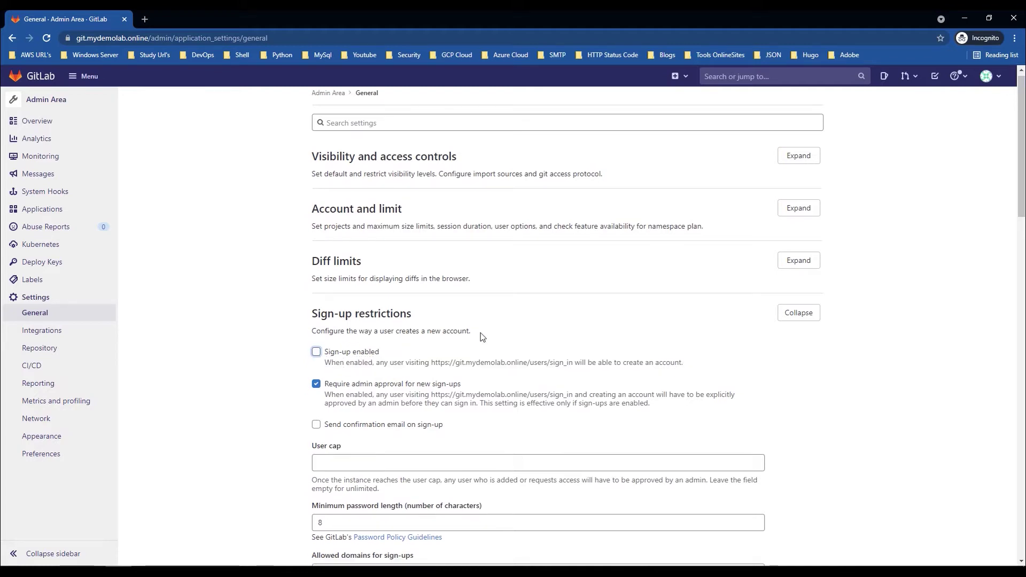
scroll(491, 357, "down", 3)
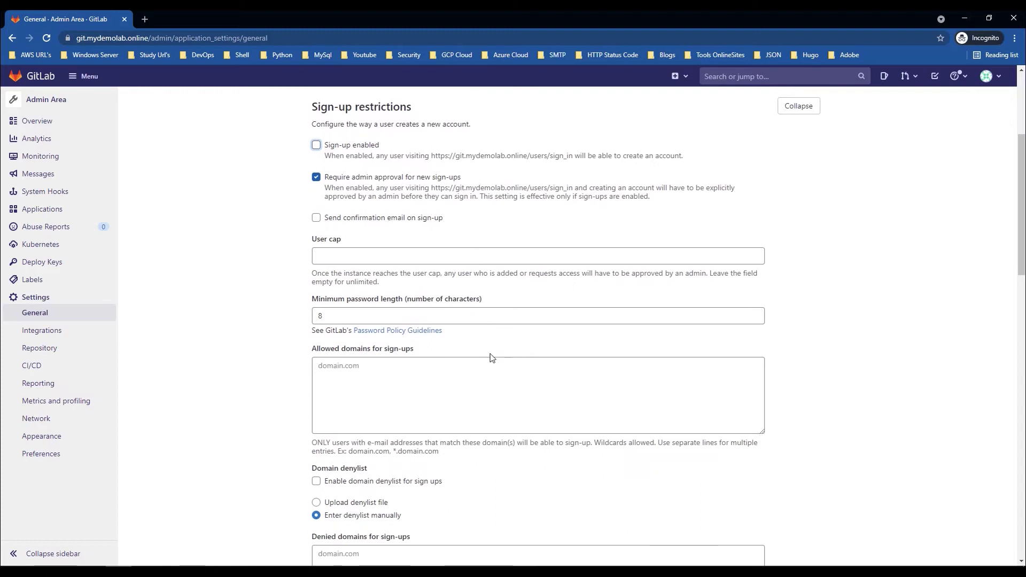
scroll(442, 372, "down", 7)
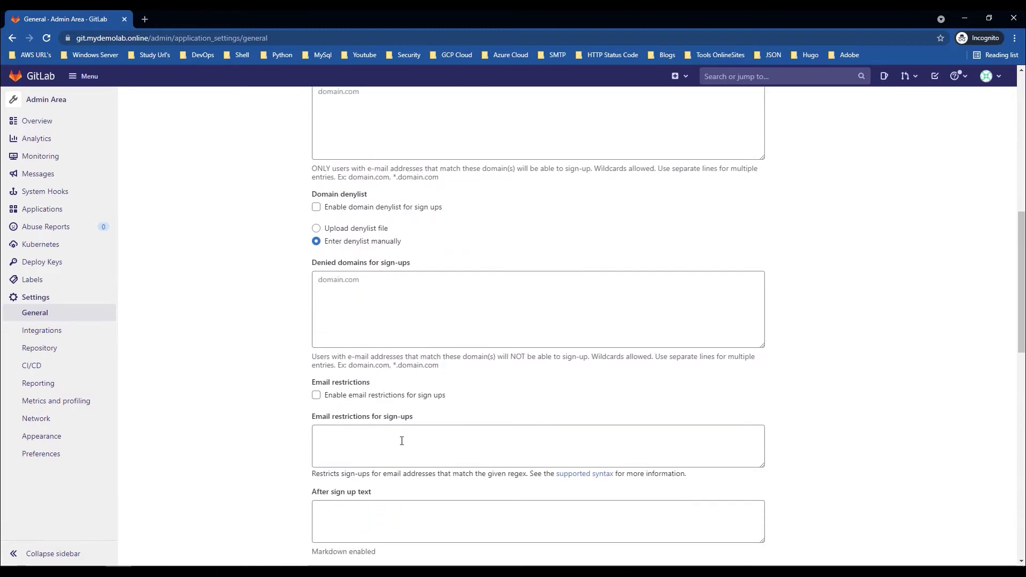
left_click(358, 488)
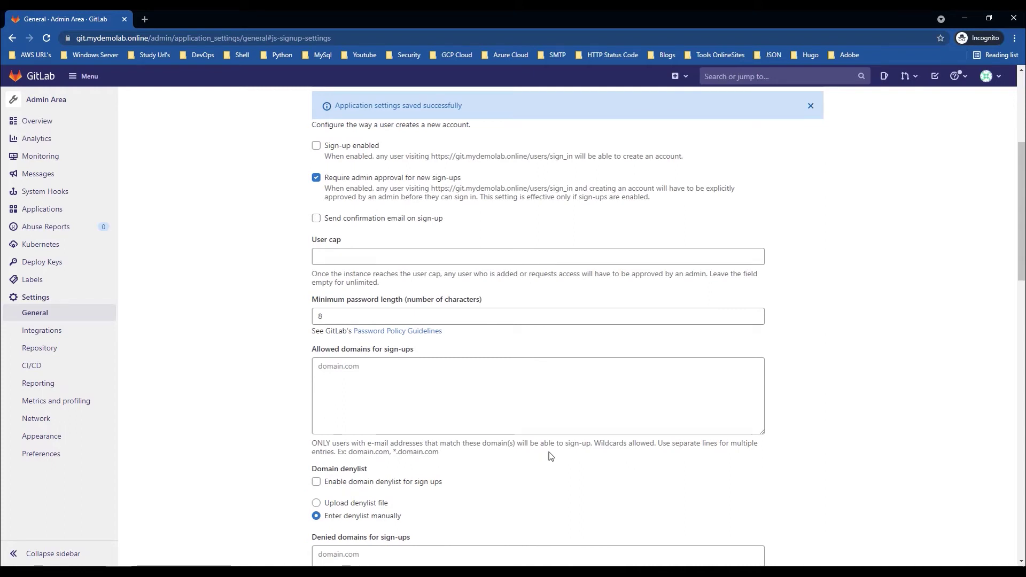
Step: Open the Admin Area, view its Projects list, return to the overview and start a new user
left_click(38, 77)
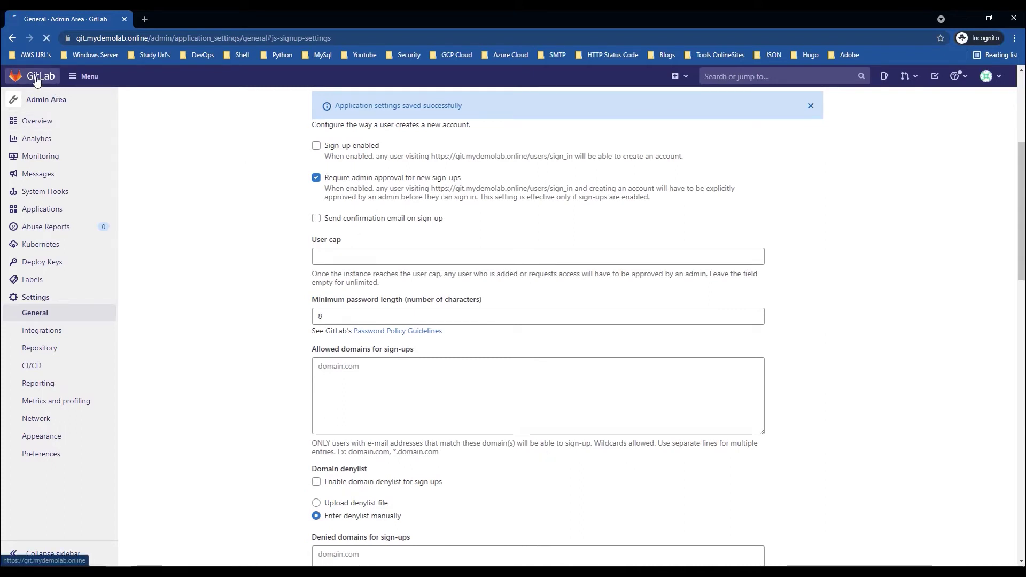
left_click(88, 78)
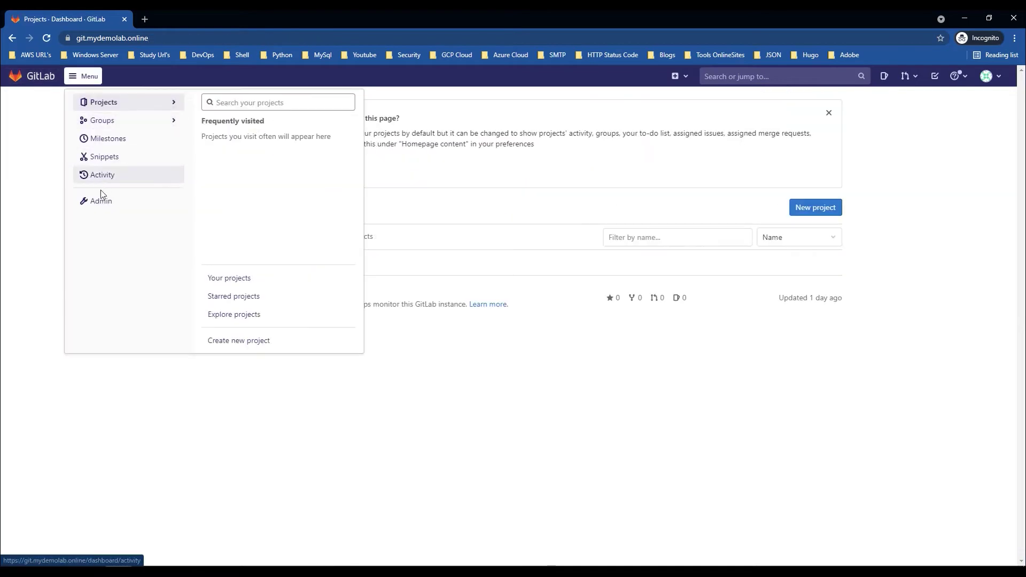
left_click(141, 208)
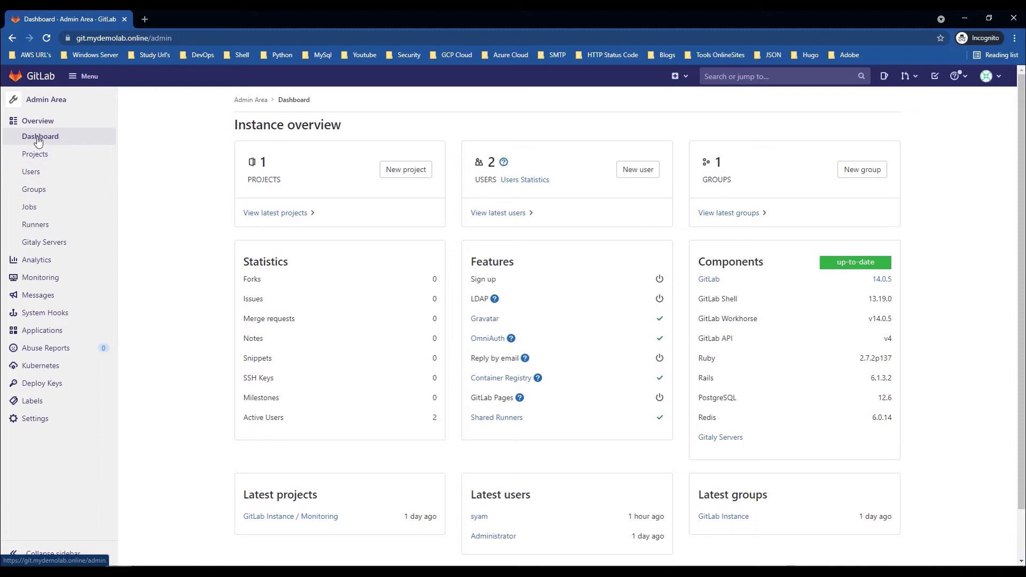
left_click(36, 172)
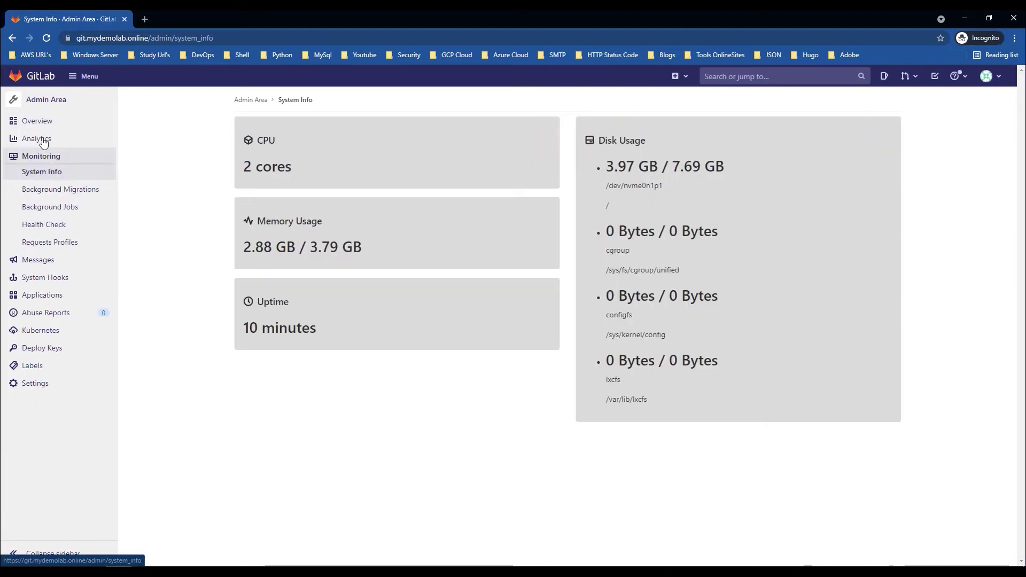
left_click(44, 101)
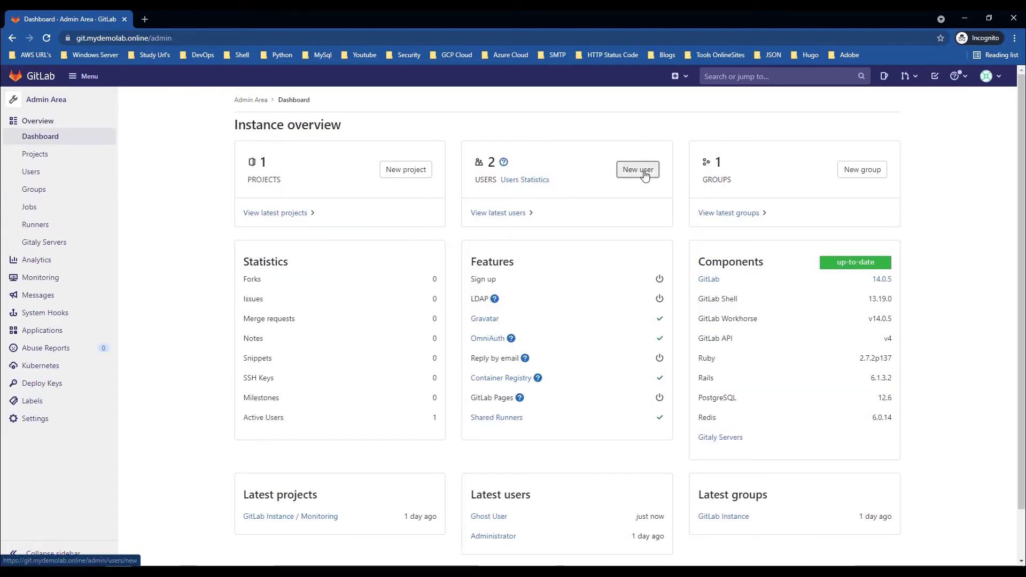
left_click(637, 169)
Step: Enter the new user's name and e-mail address in the New user form
left_click(384, 201)
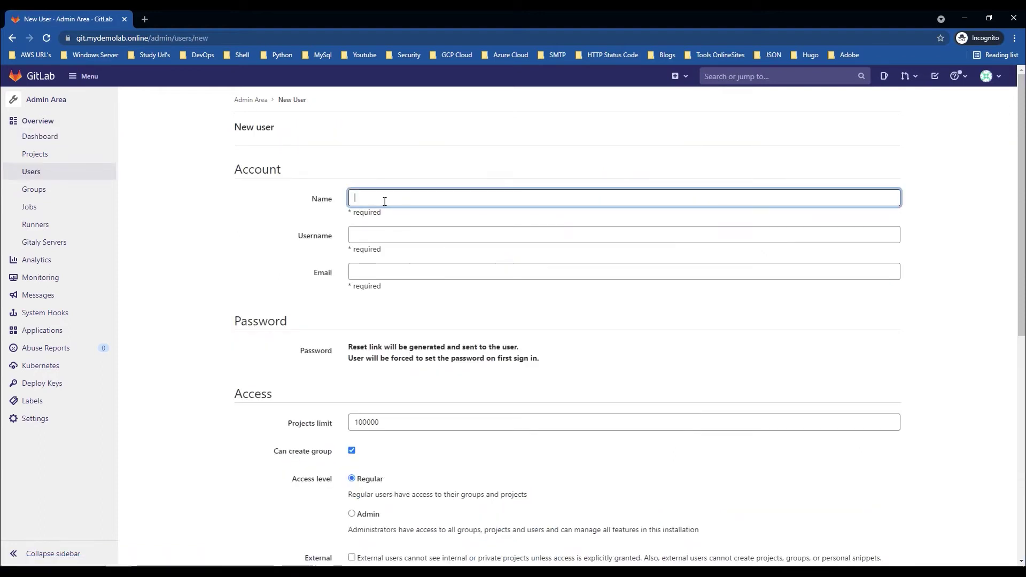
type("syam")
key("Tab")
type("syam")
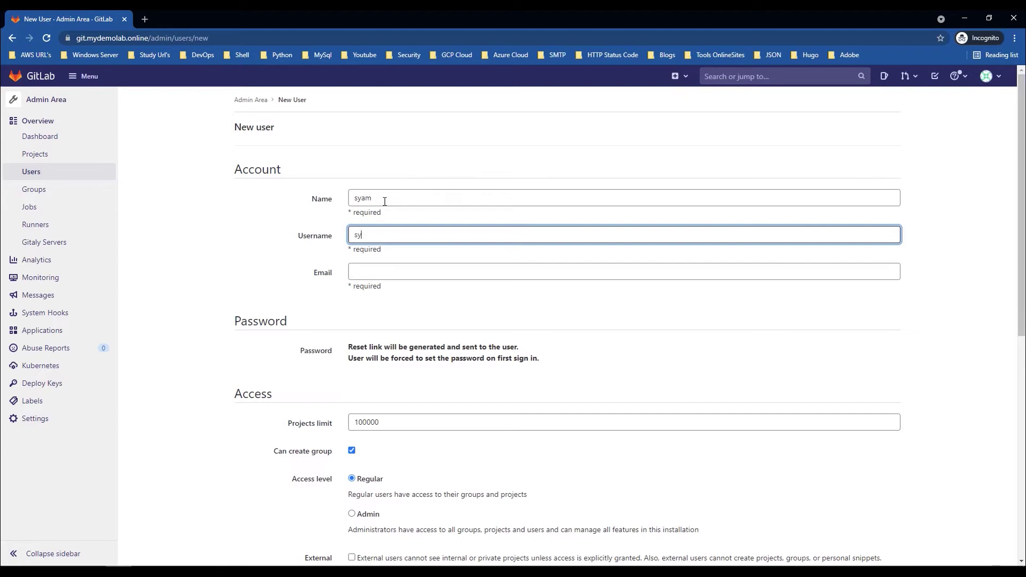
key("Tab")
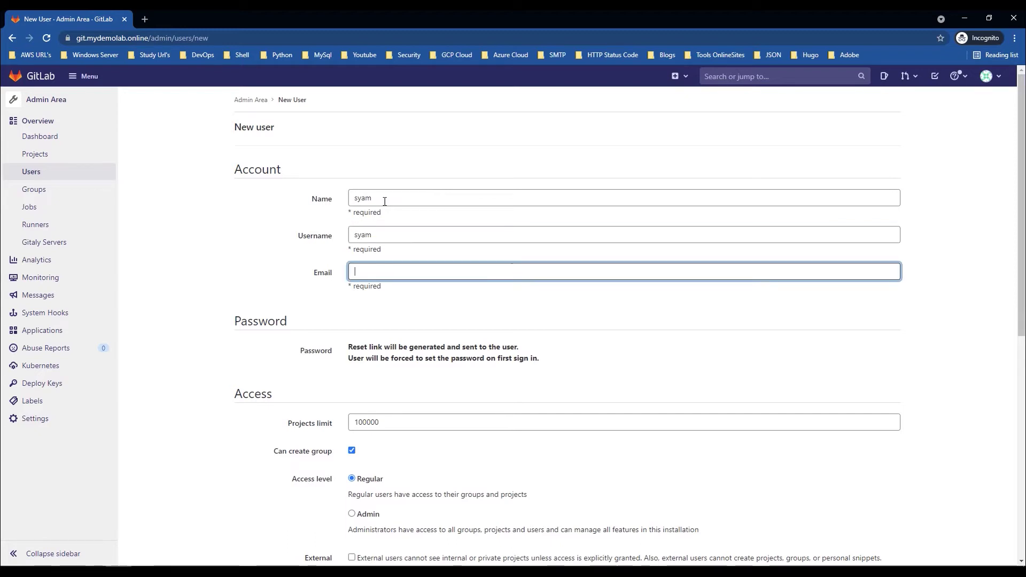
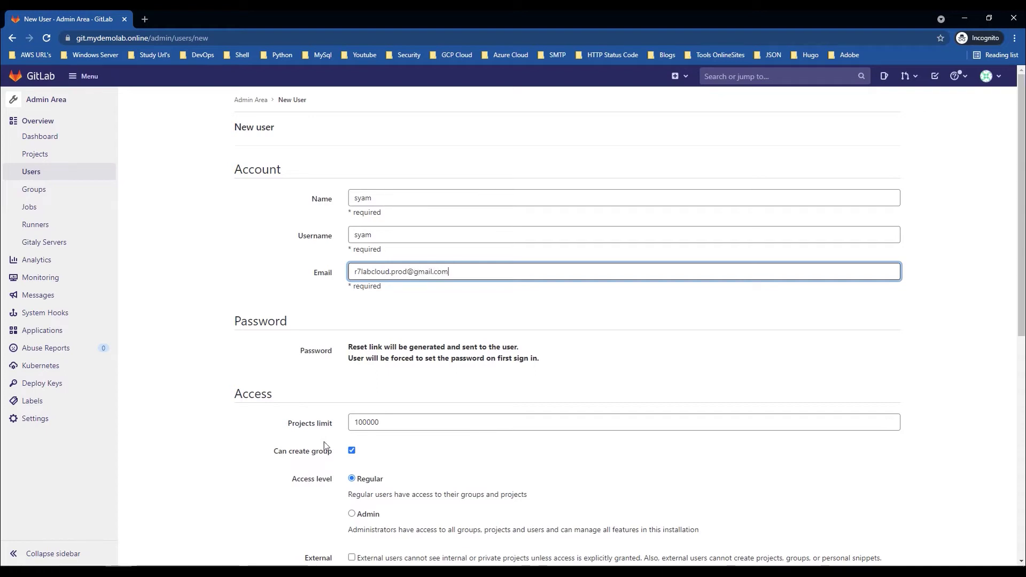
Step: Disable Can create group, keep the 100000 projects limit, choose Admin access, and create the user
left_click(352, 451)
left_click(381, 422)
left_click_drag(381, 422, 337, 421)
left_click(409, 454)
scroll(411, 452, "down", 2)
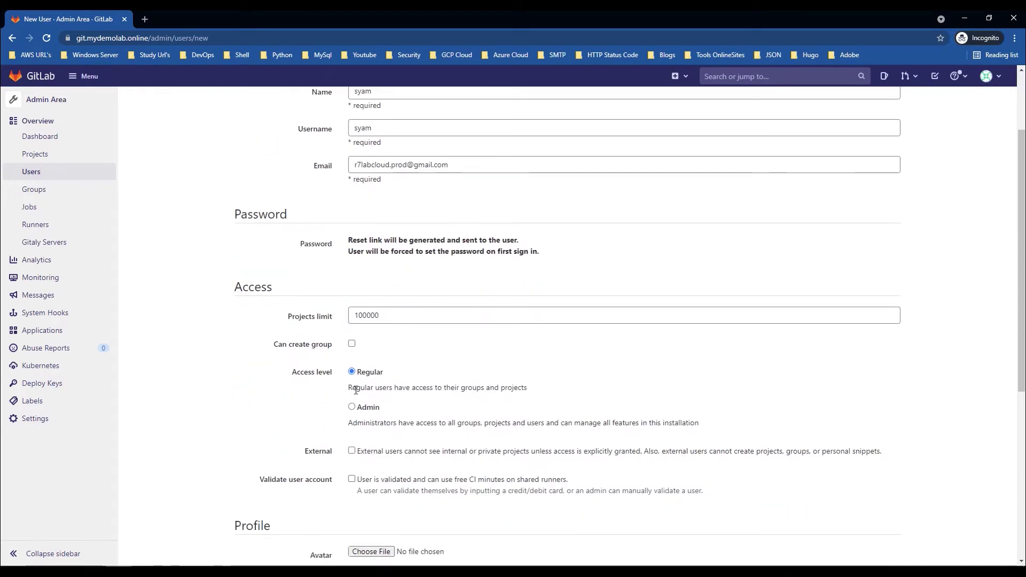
left_click(351, 407)
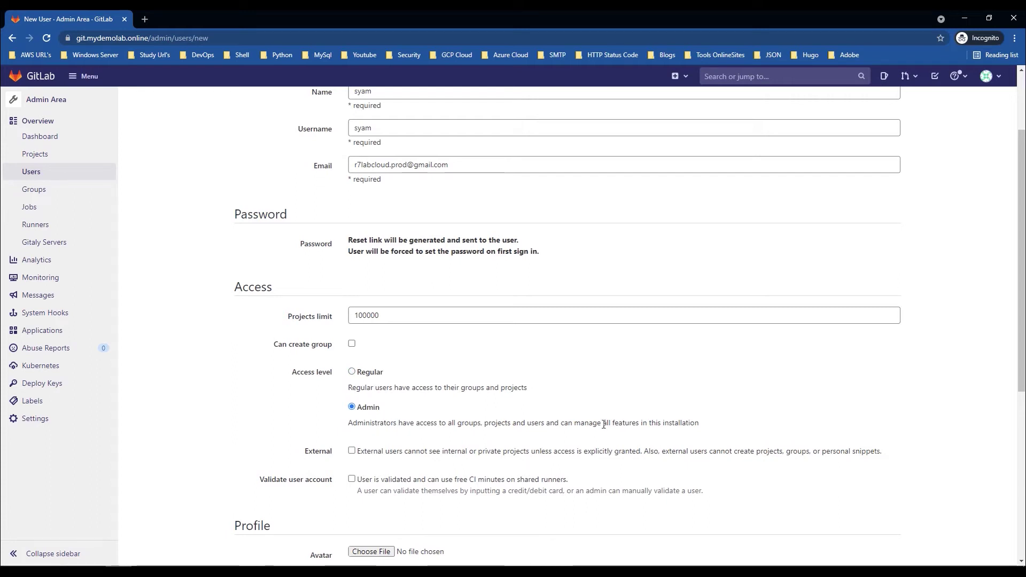
scroll(600, 425, "down", 1)
scroll(390, 422, "down", 5)
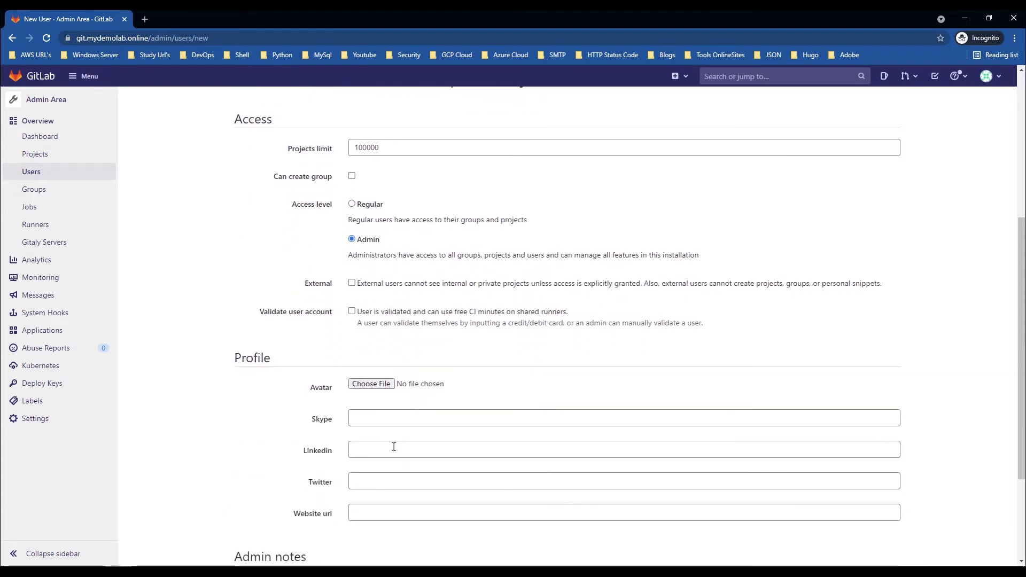
left_click(264, 508)
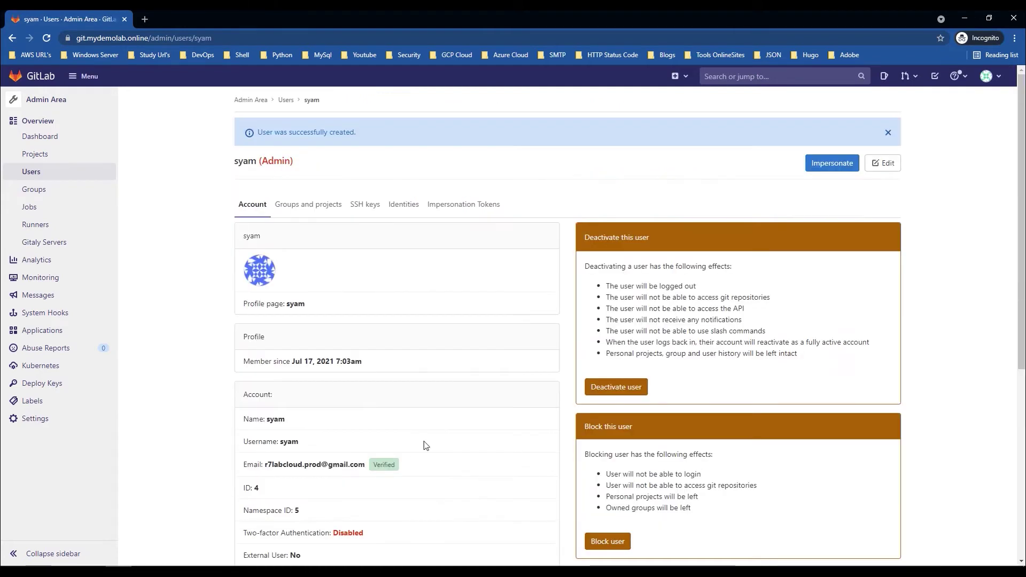
left_click_drag(257, 133, 348, 139)
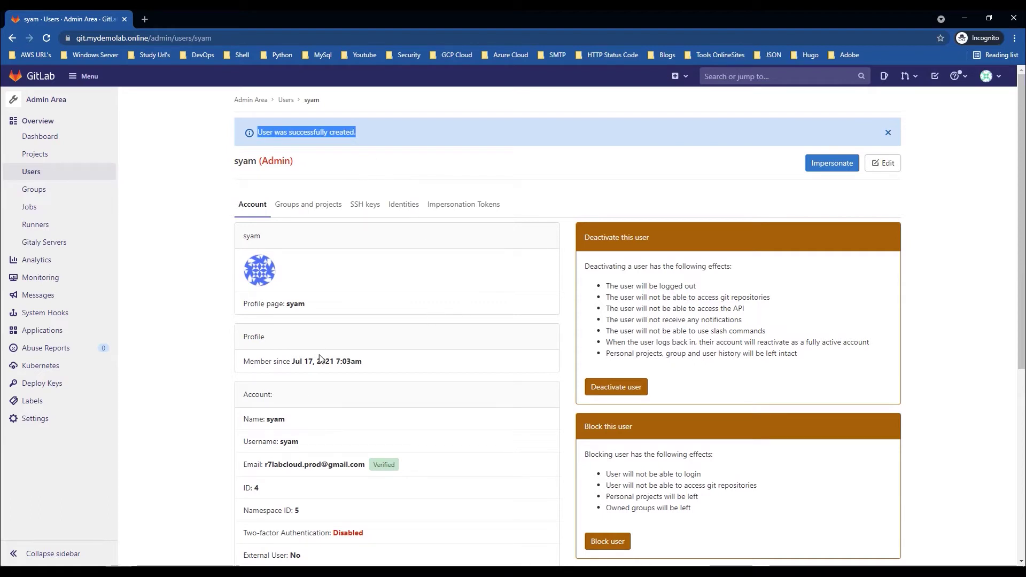
left_click(389, 469)
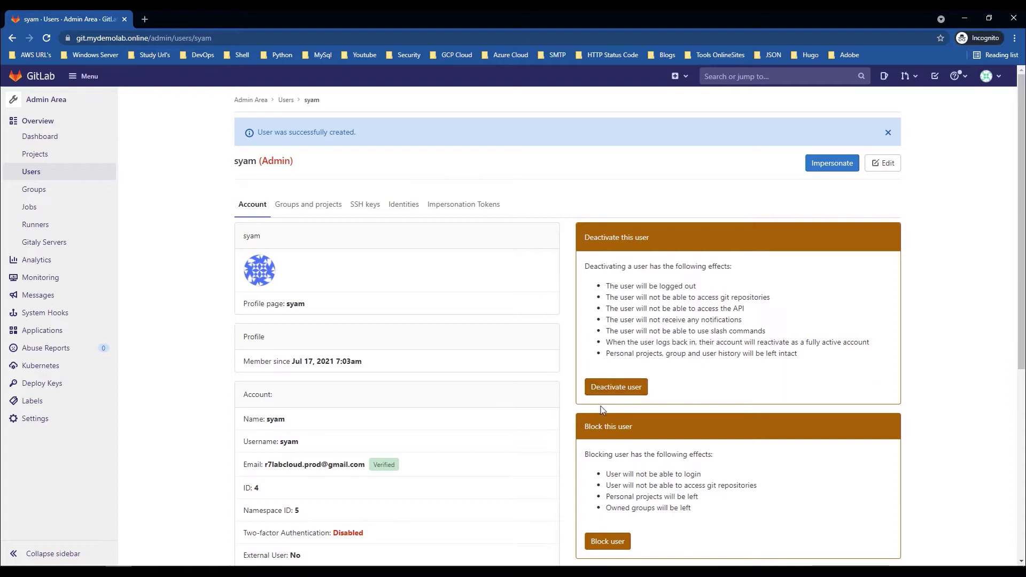
scroll(603, 410, "down", 5)
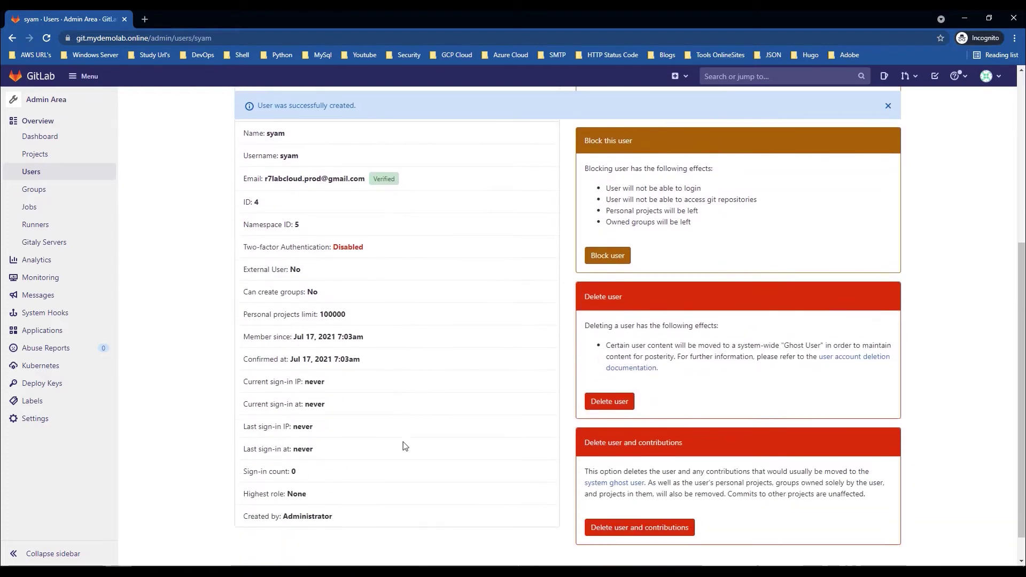
scroll(405, 446, "down", 1)
left_click_drag(332, 483, 292, 483)
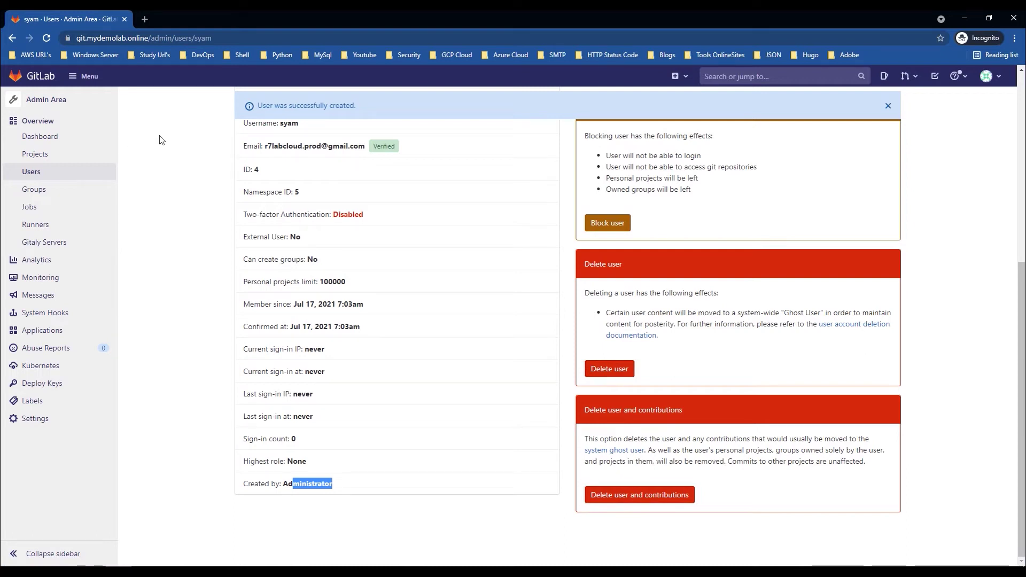
left_click(381, 549)
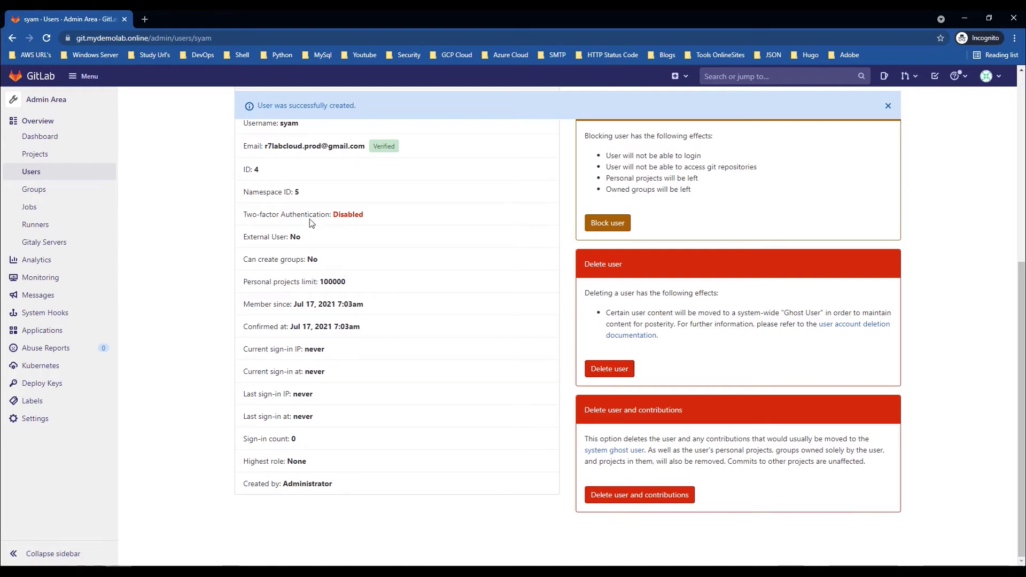
scroll(314, 237, "up", 2)
left_click_drag(364, 253, 265, 253)
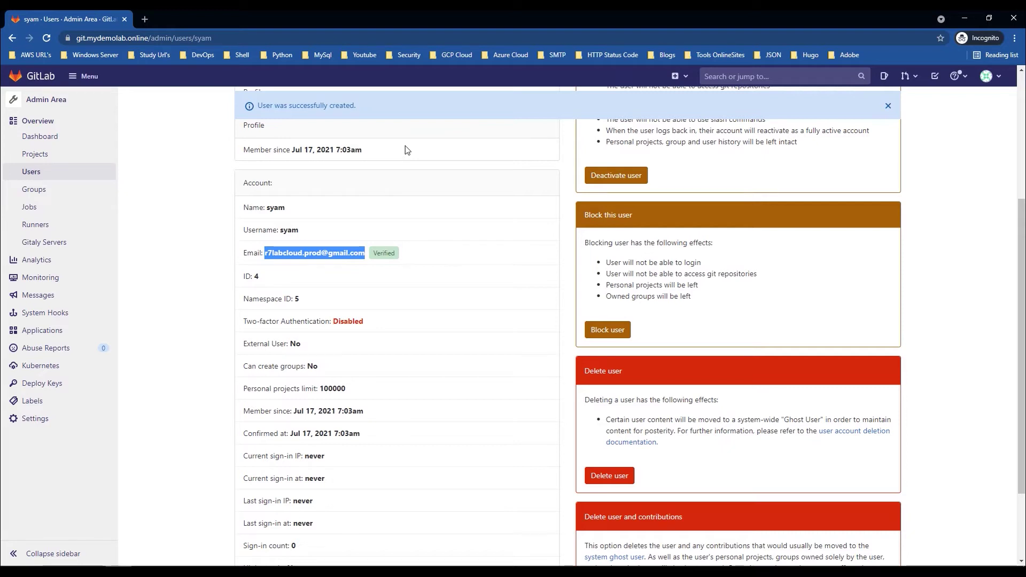
Step: Sign out of the Administrator account to the GitLab sign-in page
left_click(997, 81)
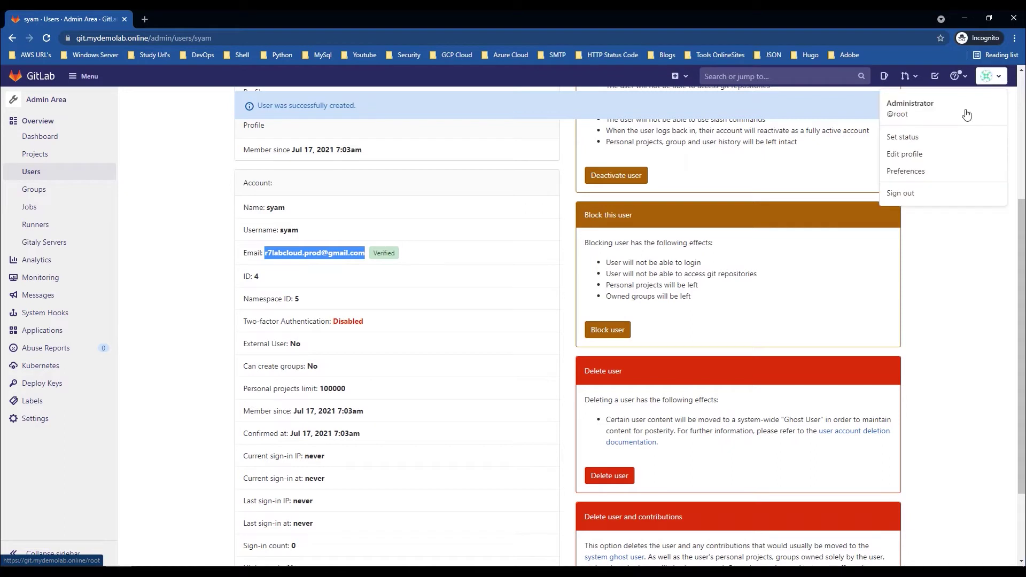
left_click(891, 196)
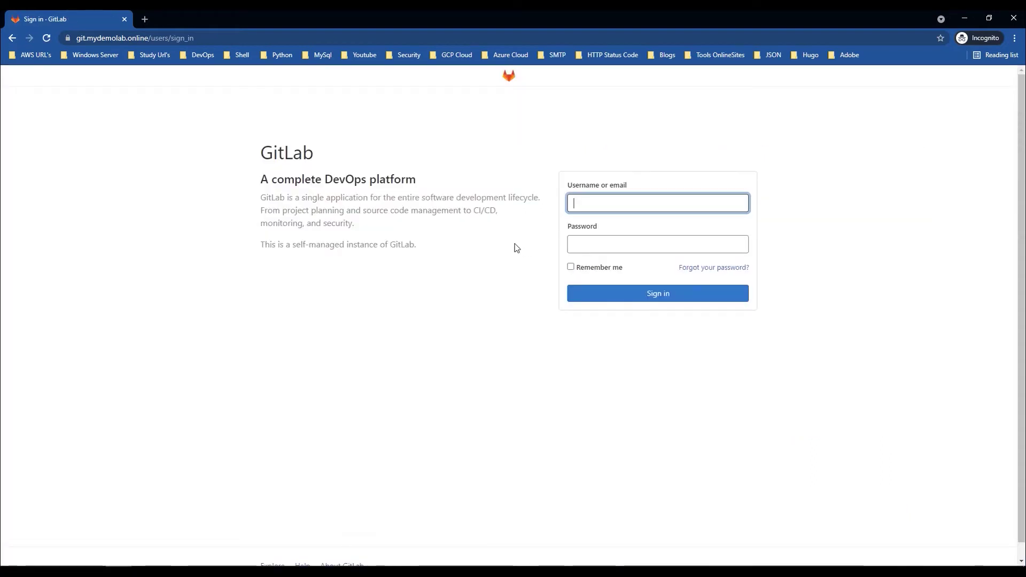
left_click(619, 243)
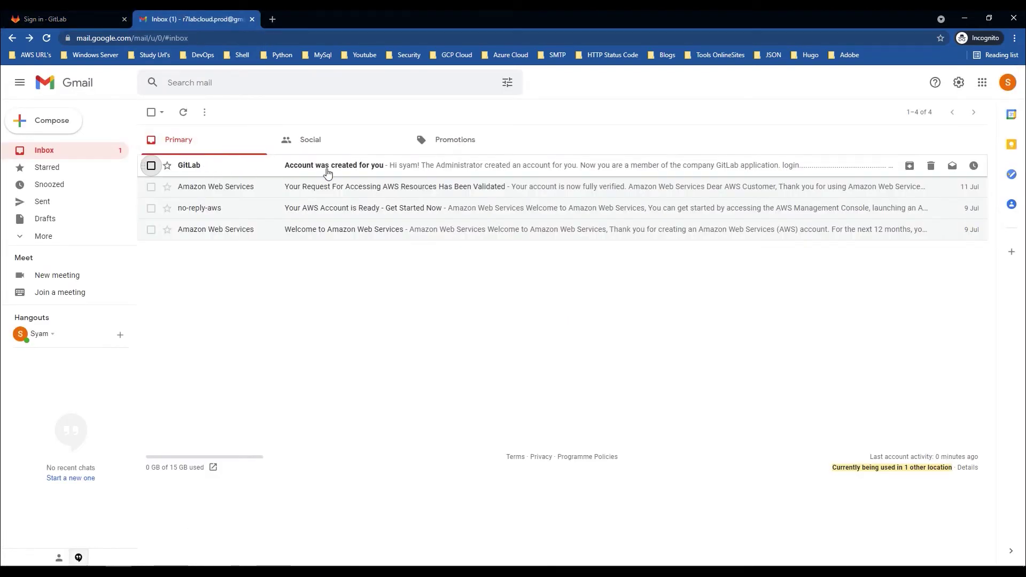
Step: Open the 'Account was created for you' email and follow its set-your-password link
left_click(327, 168)
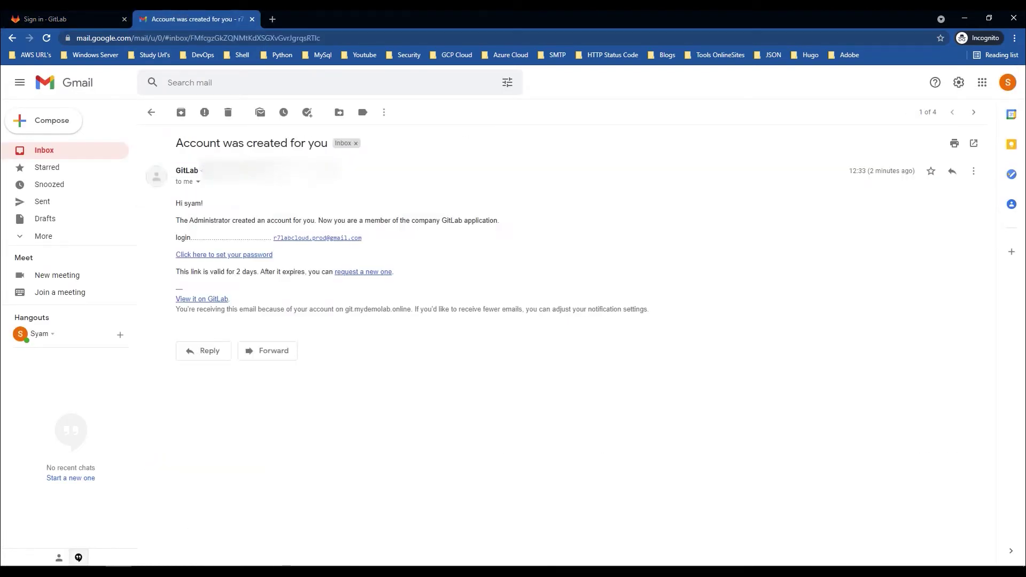
left_click_drag(377, 238, 288, 236)
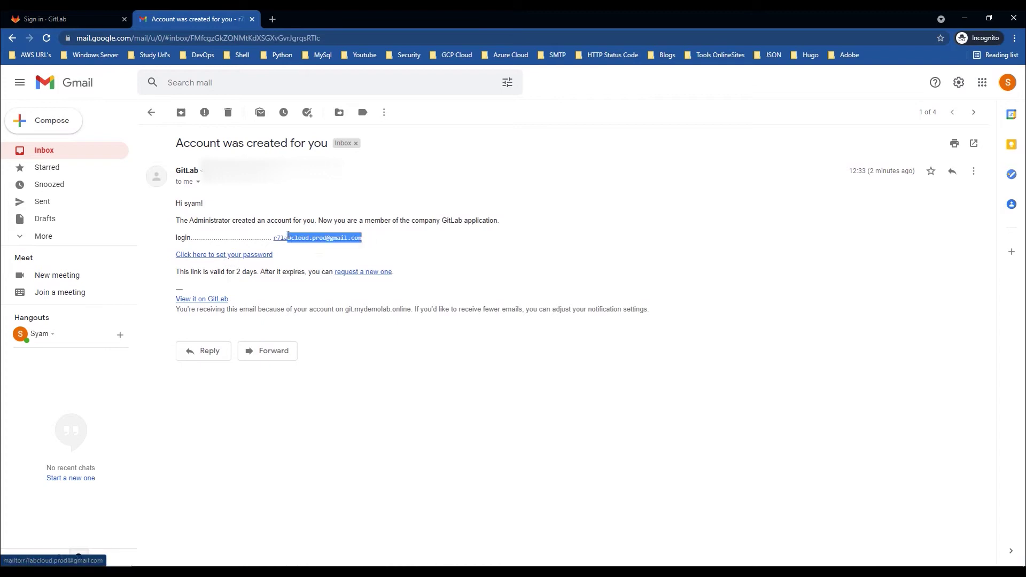
left_click(259, 255)
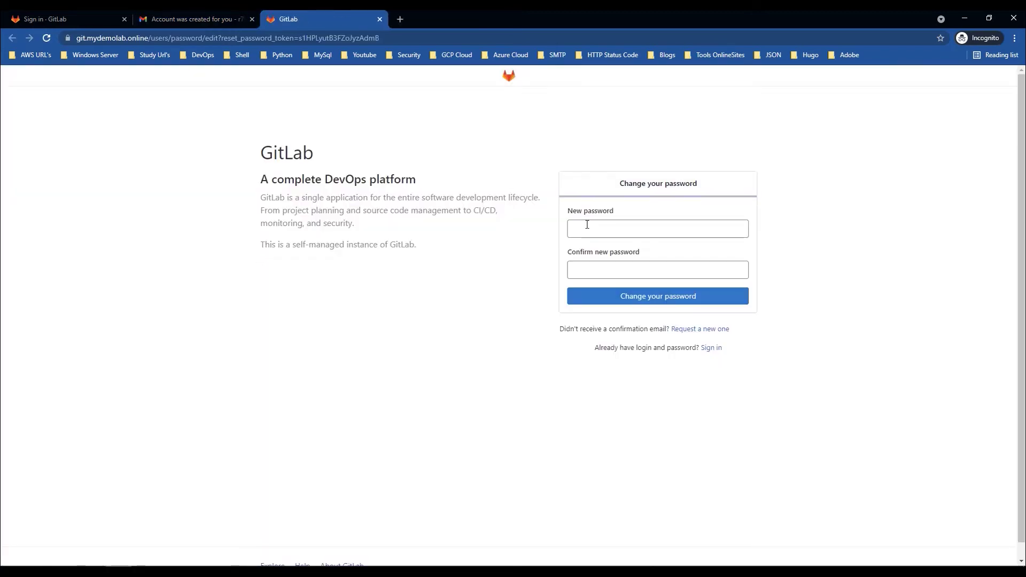
Step: Enter and confirm the new user's password and submit the change
left_click(588, 223)
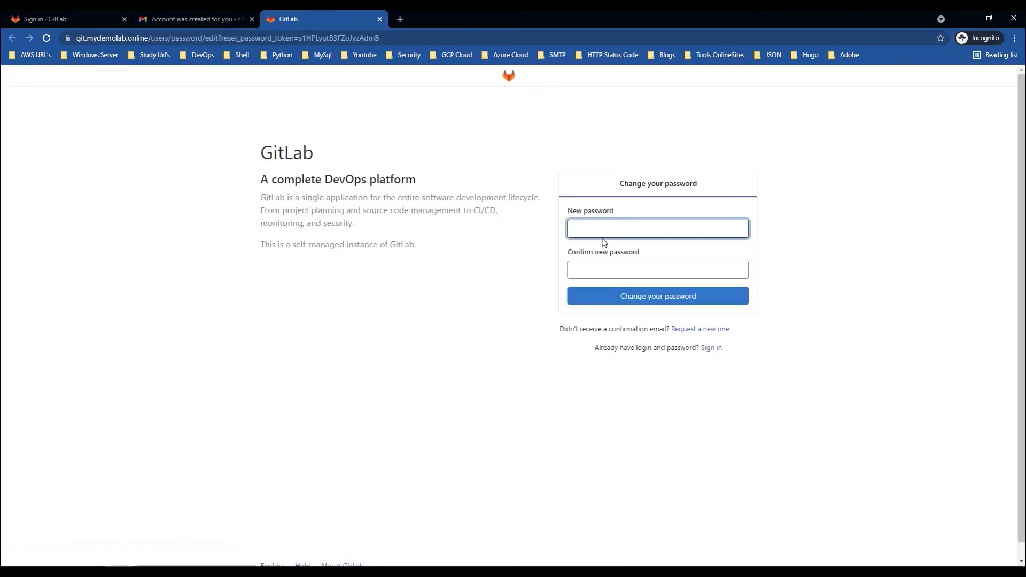
type("*********")
key("Tab")
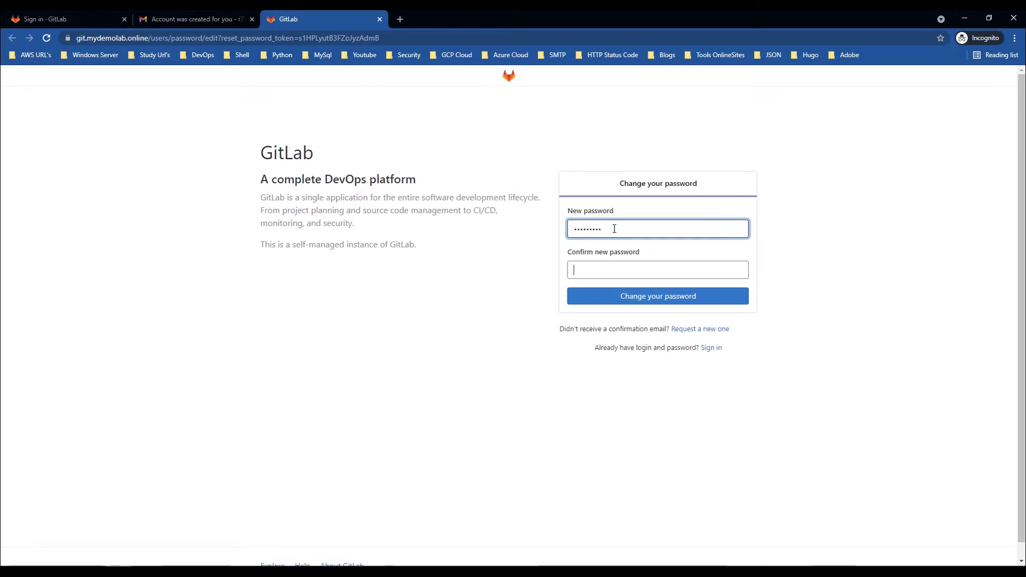
type("*****")
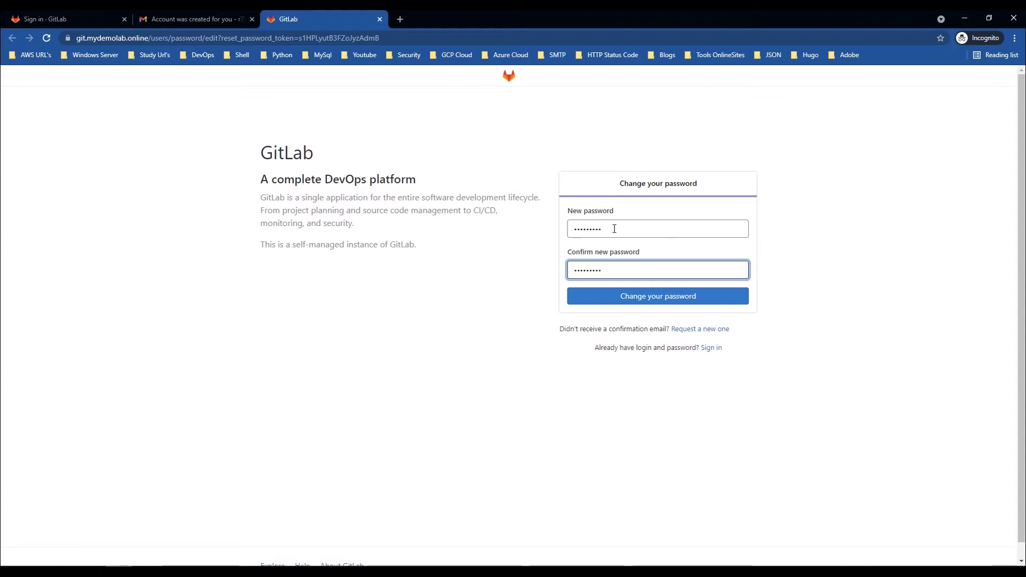
left_click(684, 300)
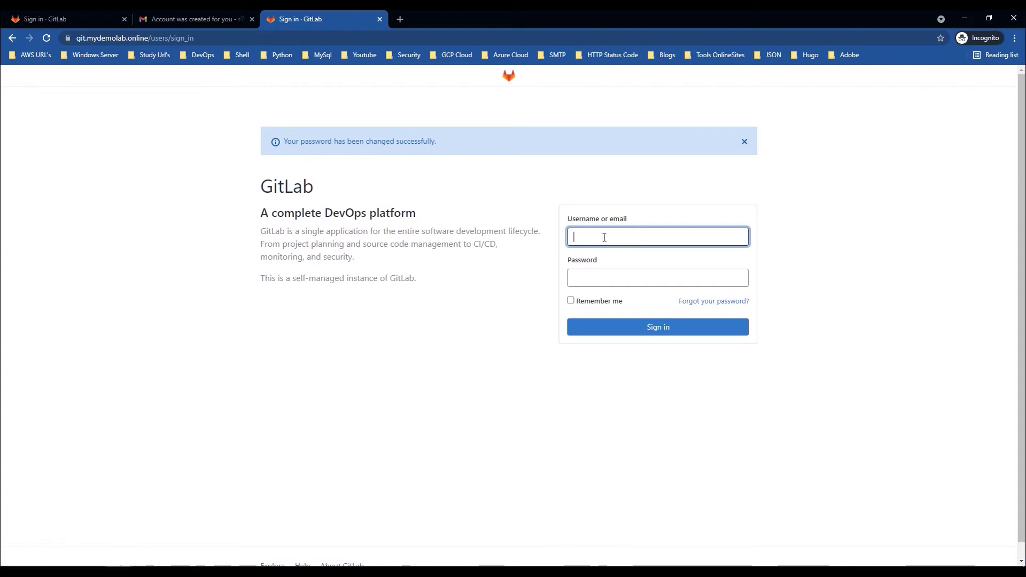
Step: Sign in to GitLab with the new user's username and password
type("syam")
key("Tab")
type("•••••••••")
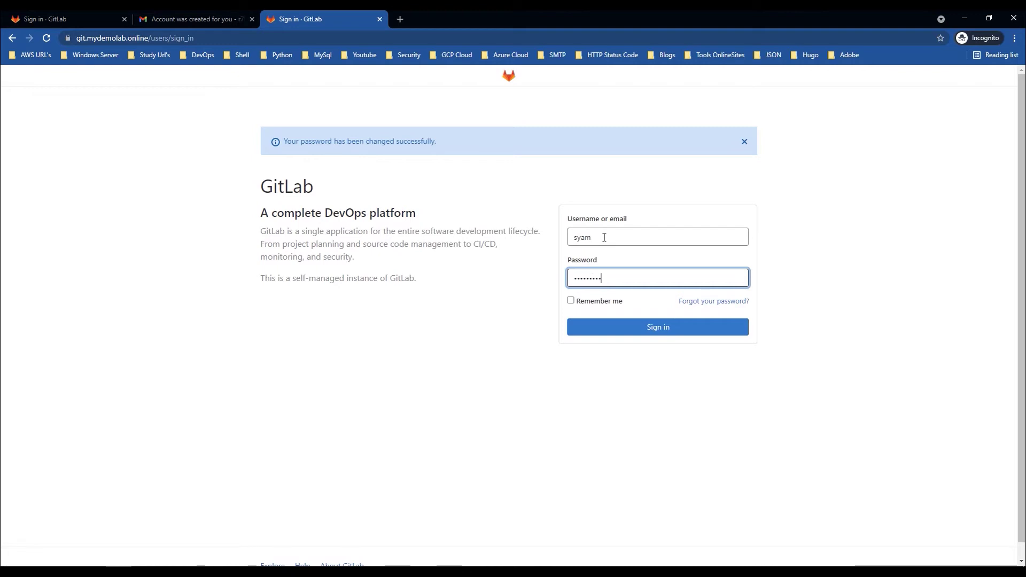
left_click(667, 328)
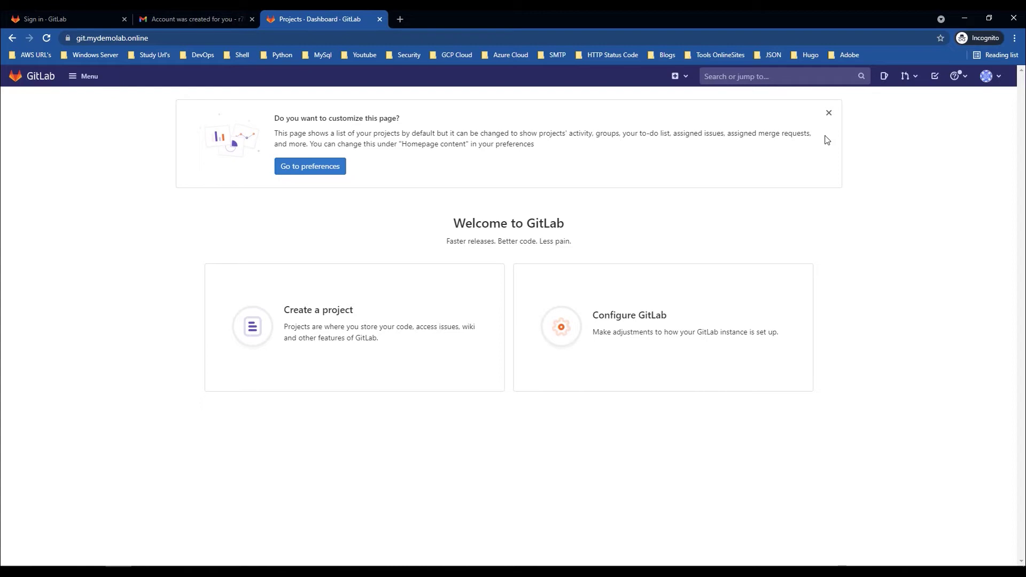
Step: Open the new user's SSH Keys settings from Preferences and focus the empty Key box
left_click(986, 76)
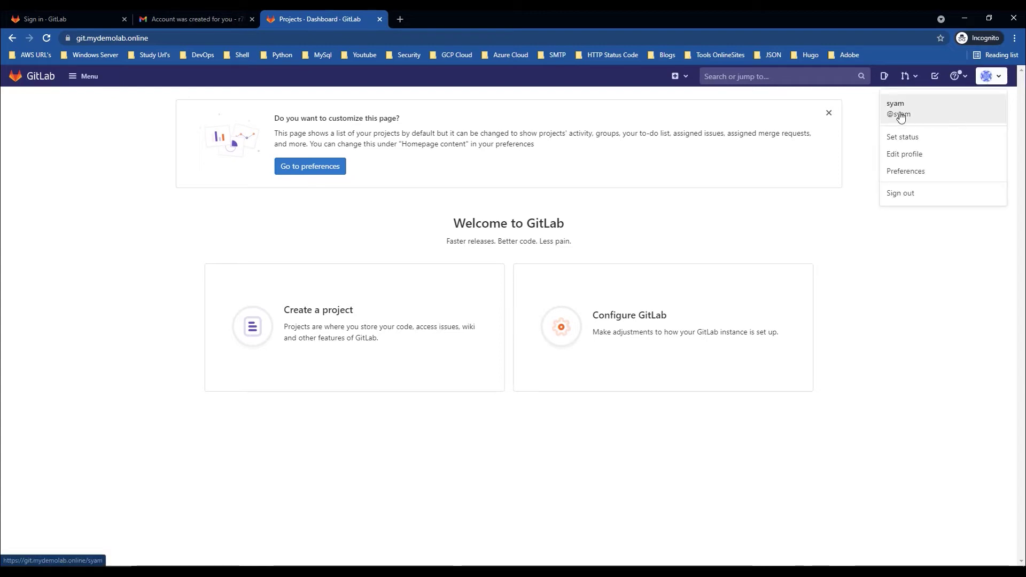
left_click(913, 171)
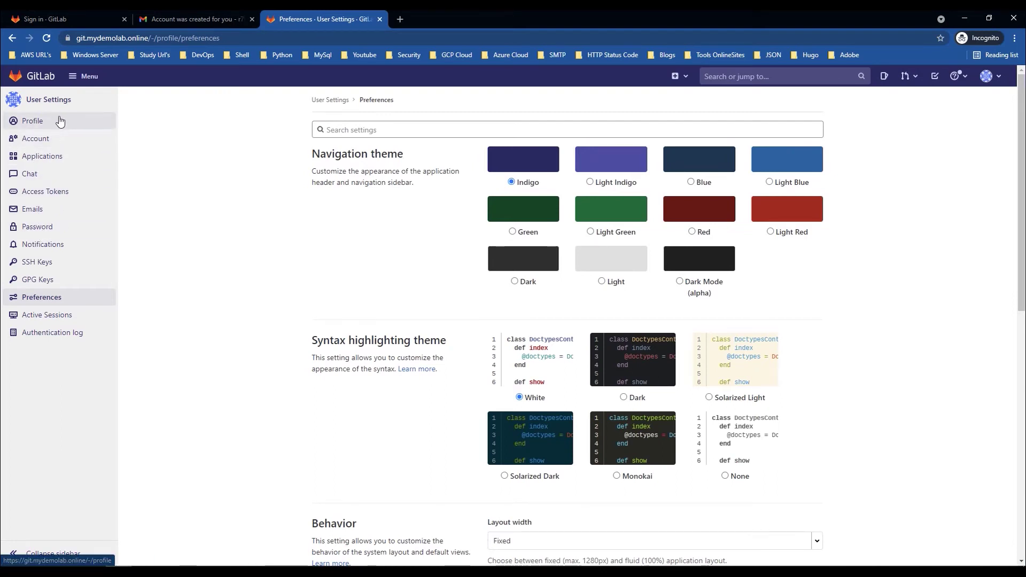
left_click(49, 265)
left_click(602, 258)
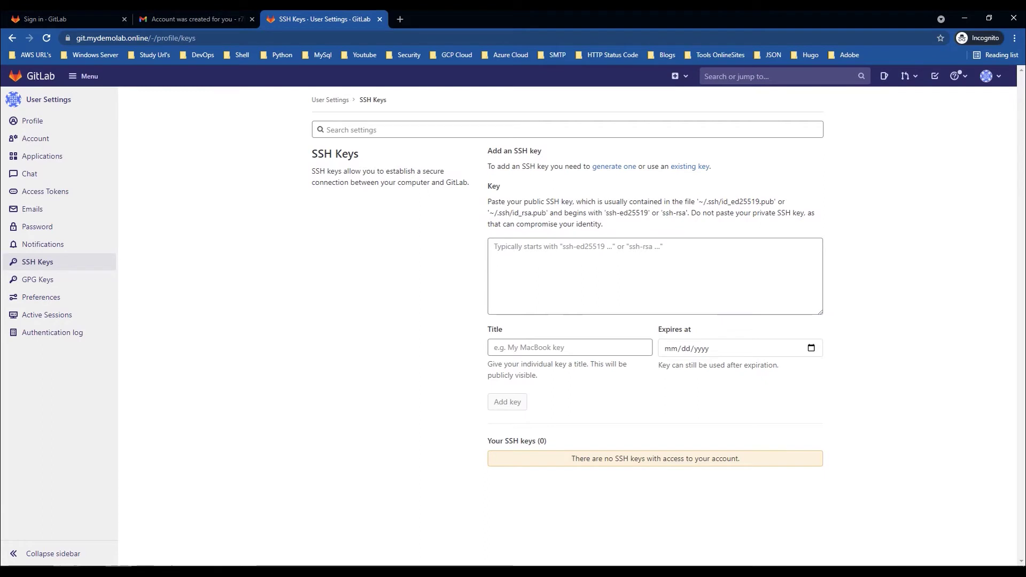
key("alt+Tab")
Step: Open Git Bash in the Downloads folder, resize it and enlarge its font
right_click(315, 262)
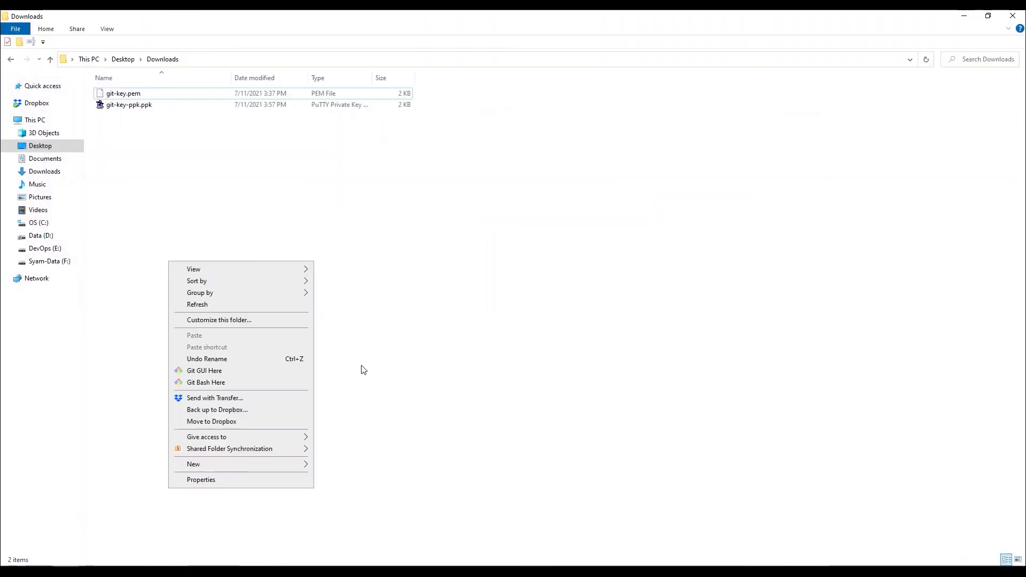
left_click(223, 384)
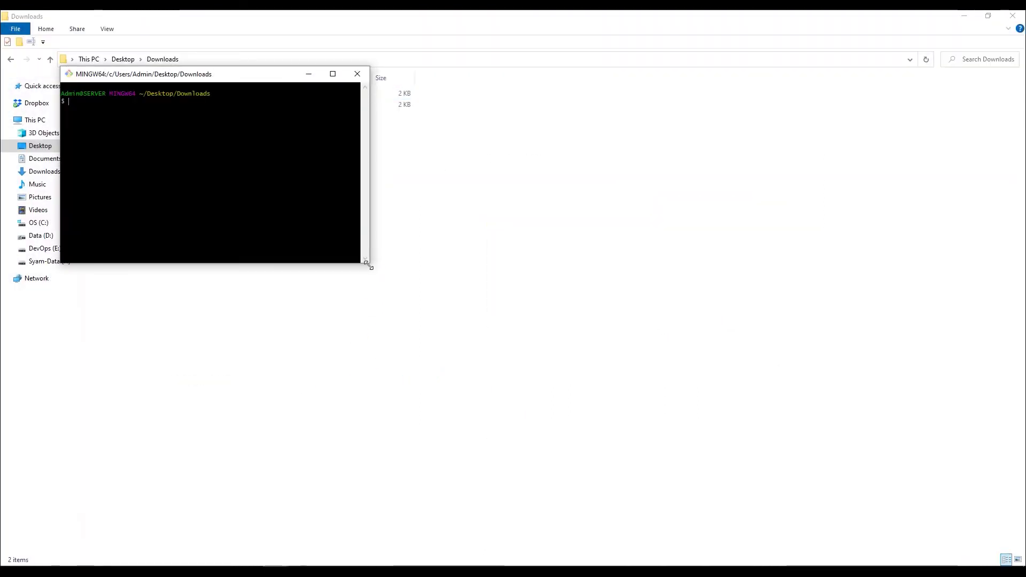
left_click_drag(367, 262, 488, 360)
left_click_drag(310, 79, 327, 187)
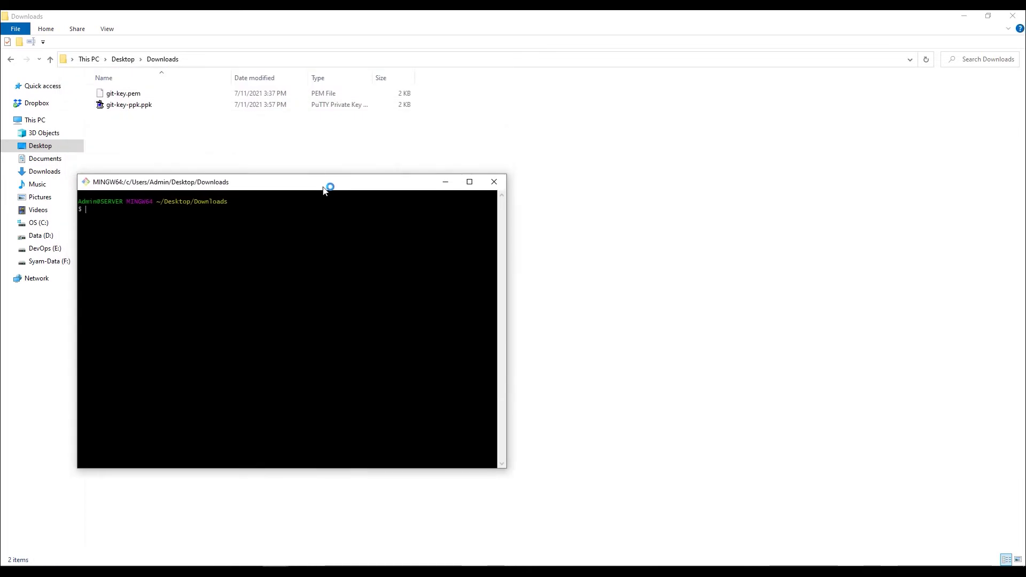
key("ctrl+plus")
key("ctrl+plus")
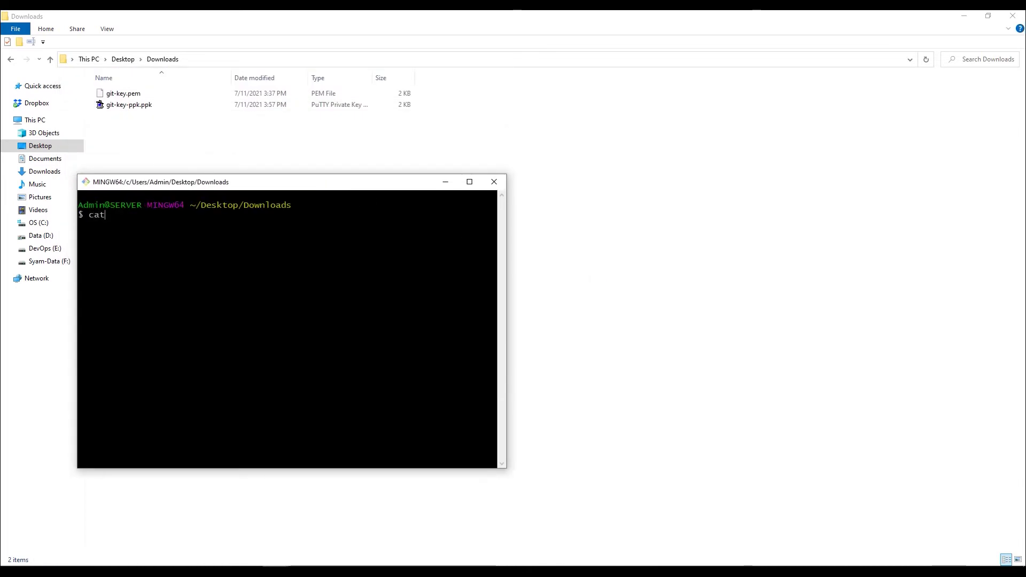
Step: Run cat ~/.ssh/id_rsa.pub, which reports no such file, then start typing ssh-keygen
type("~/.ssh/")
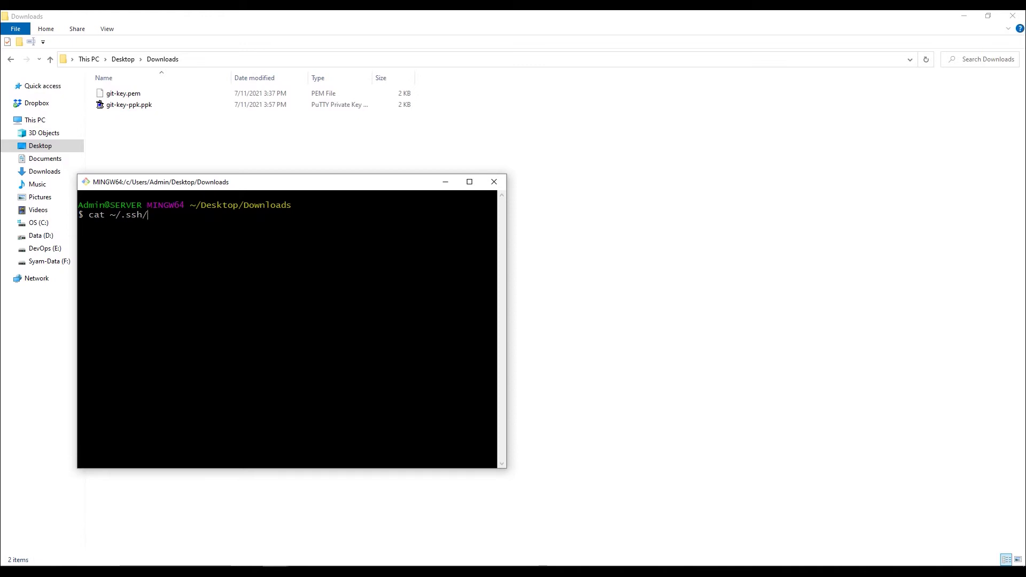
type("id_rsa.pub")
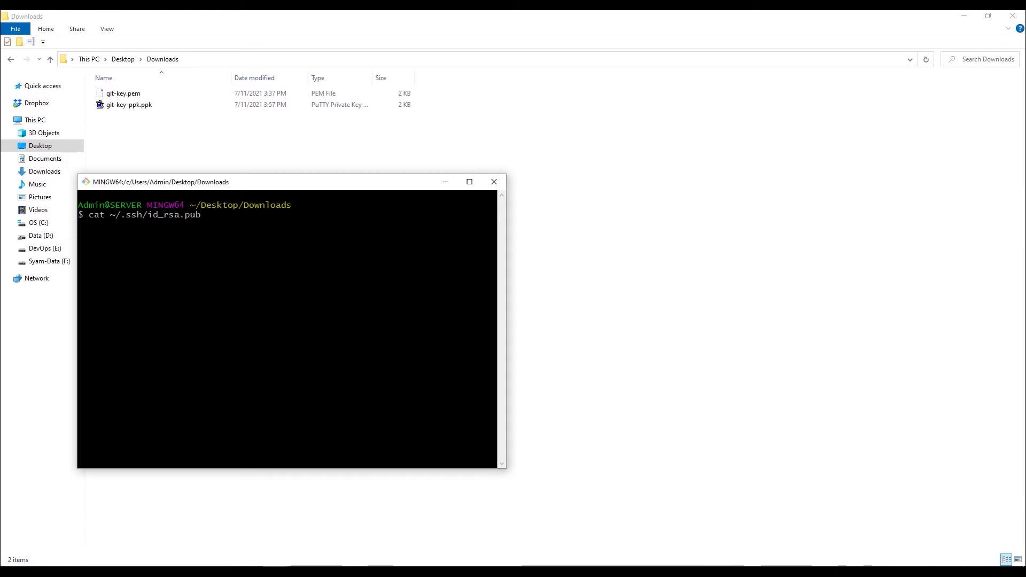
key("Return")
type("ss")
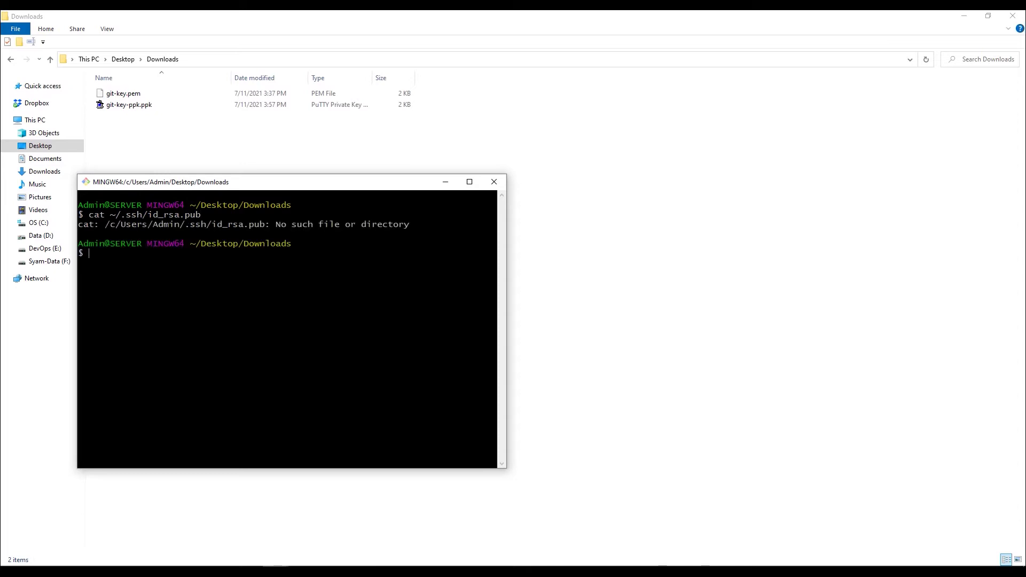
type("h-keygen.exe")
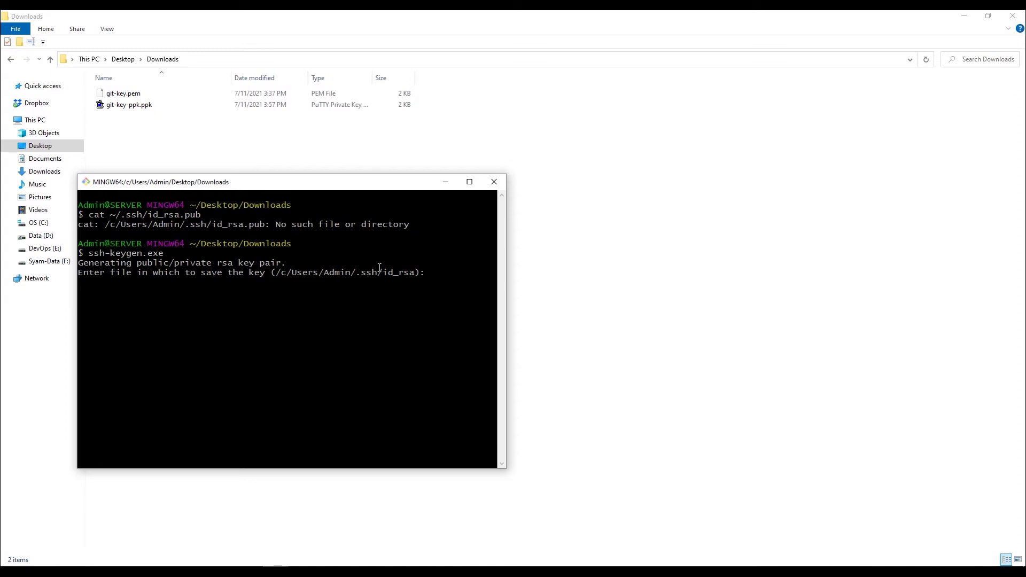
Step: Generate the RSA key pair at the default location with an empty passphrase
left_click_drag(356, 273, 408, 275)
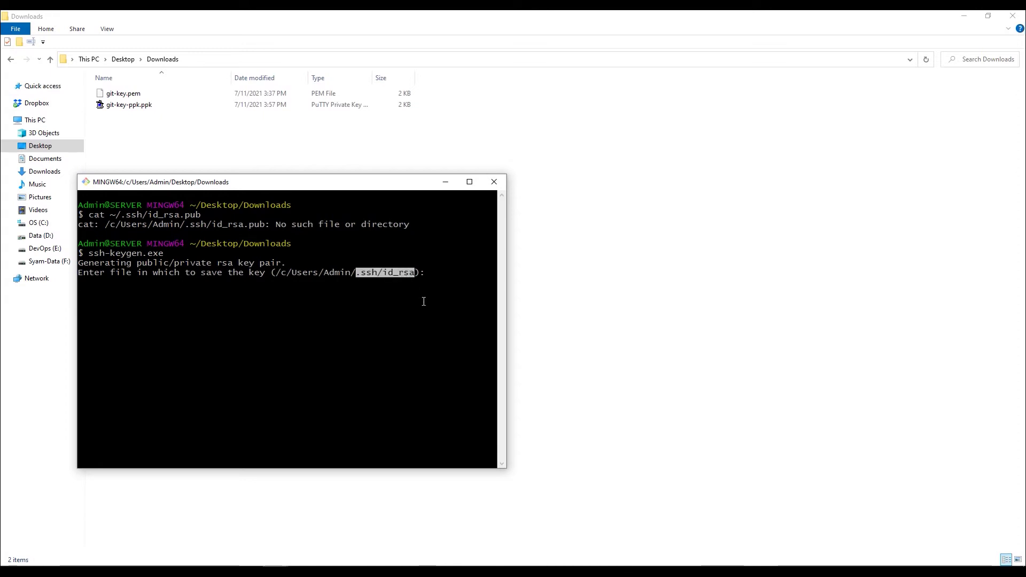
left_click(365, 325)
key("Return")
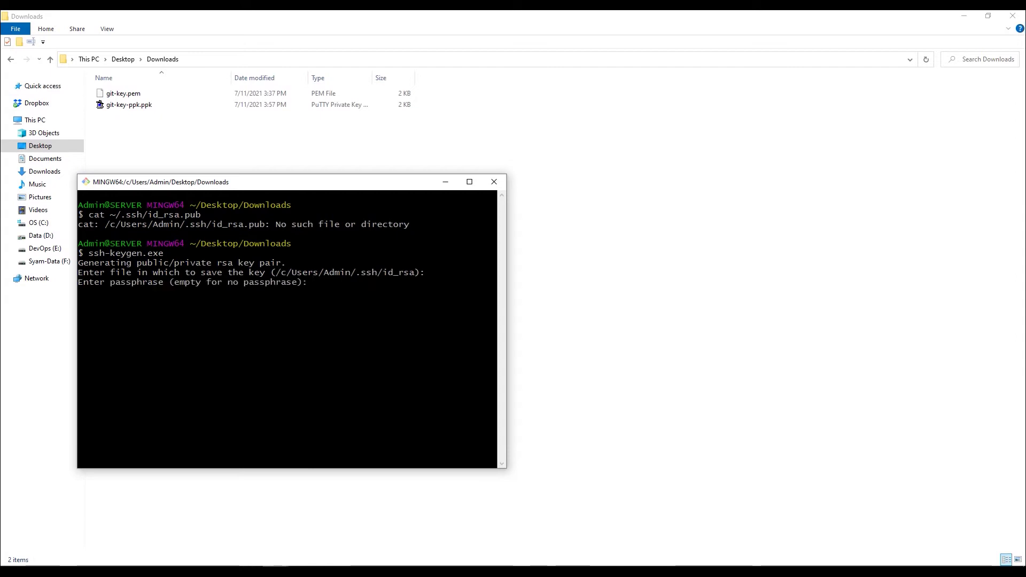
key("Return")
key("Return")
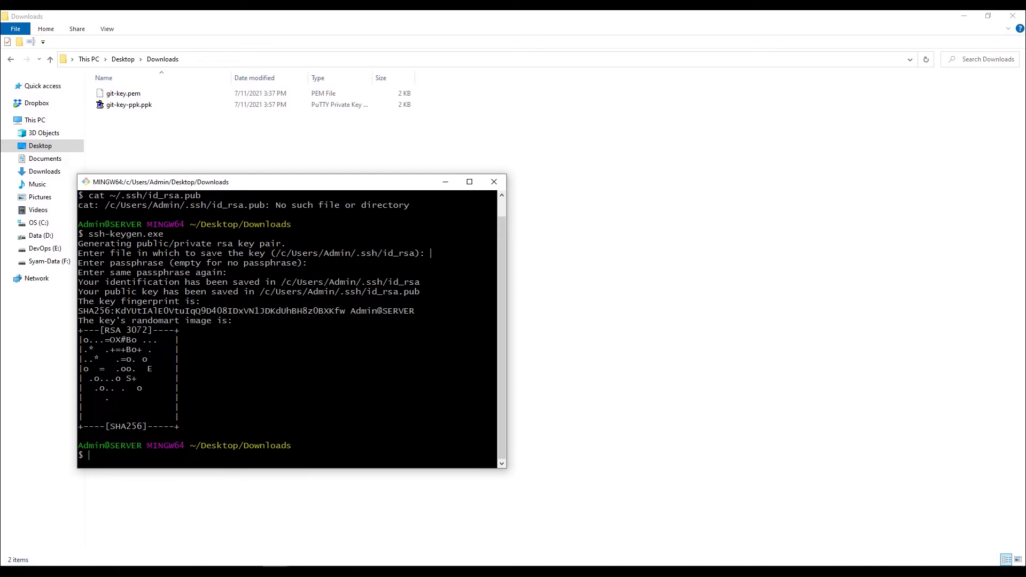
key("Up")
key("Up")
key("Return")
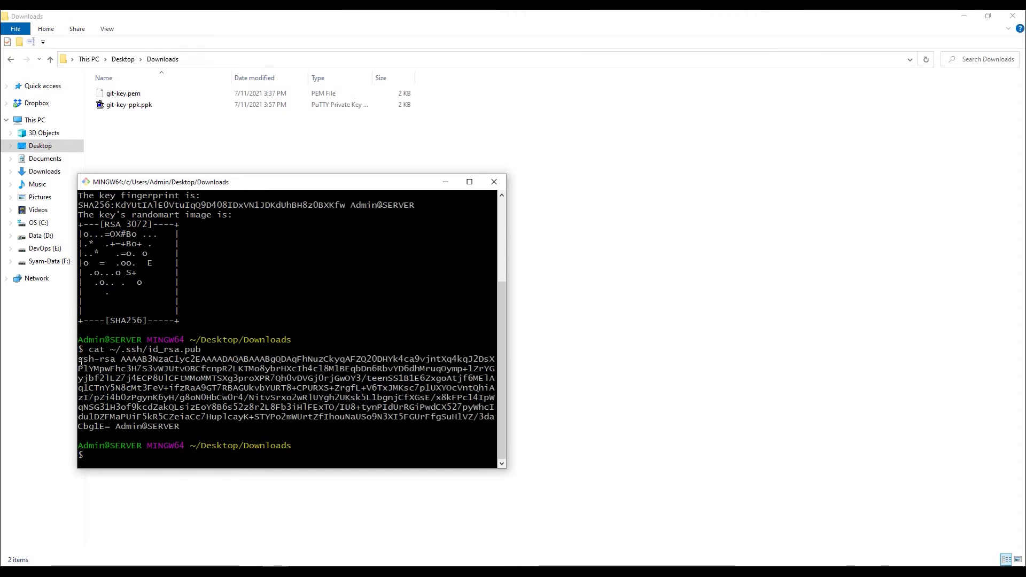
Step: Copy the printed public key and switch to GitLab's SSH key form
left_click_drag(78, 359, 164, 426)
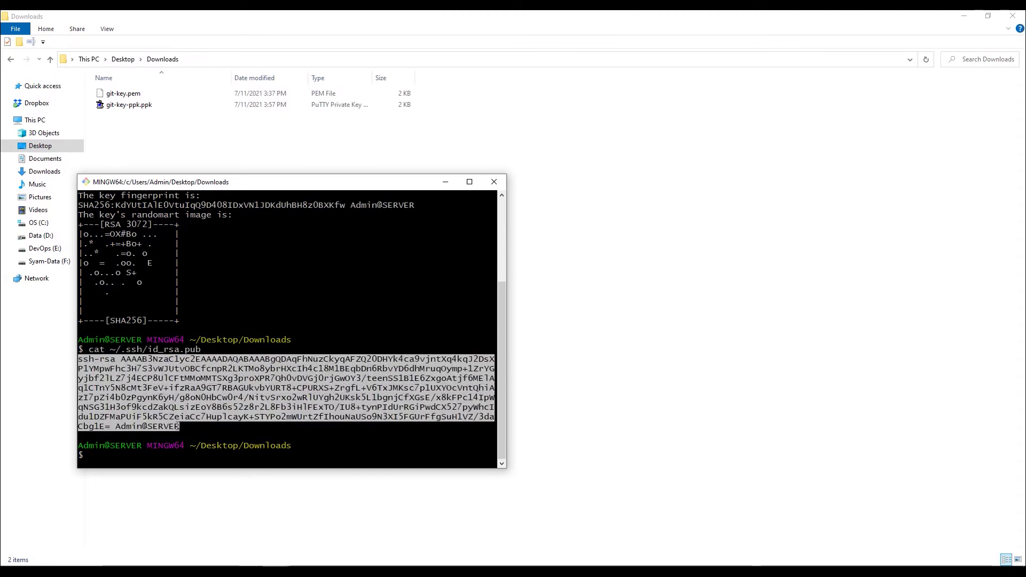
right_click(173, 385)
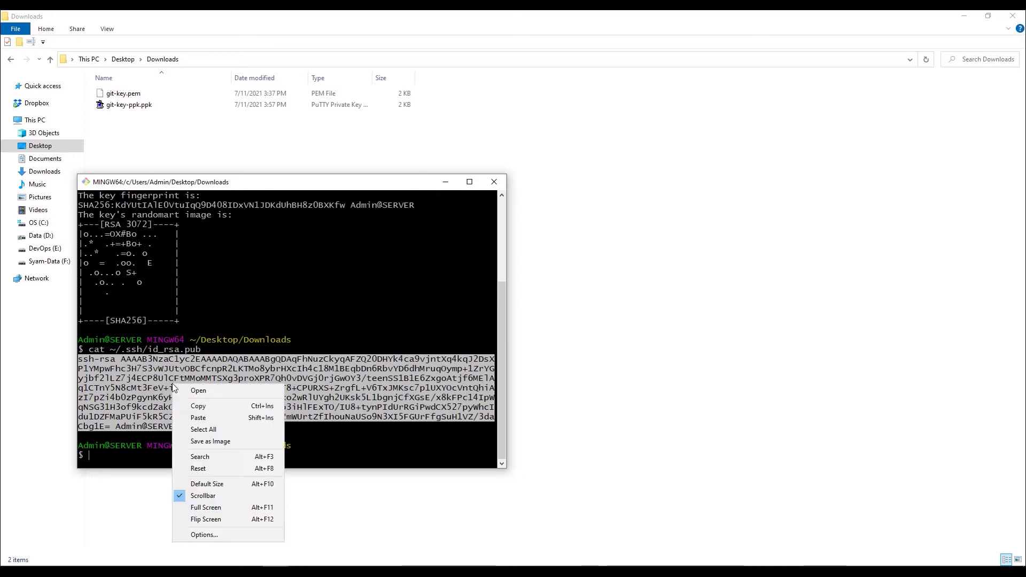
left_click(190, 405)
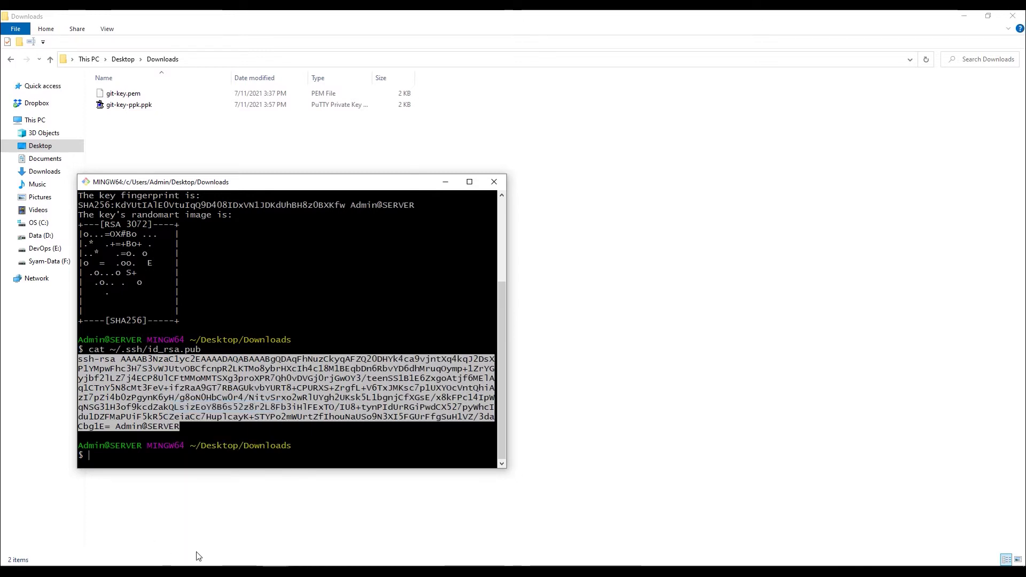
key("alt+Tab")
left_click(570, 274)
Step: Paste the public key, add it as SSH key Admin@SERVER, and leave the key page
key("ctrl+v")
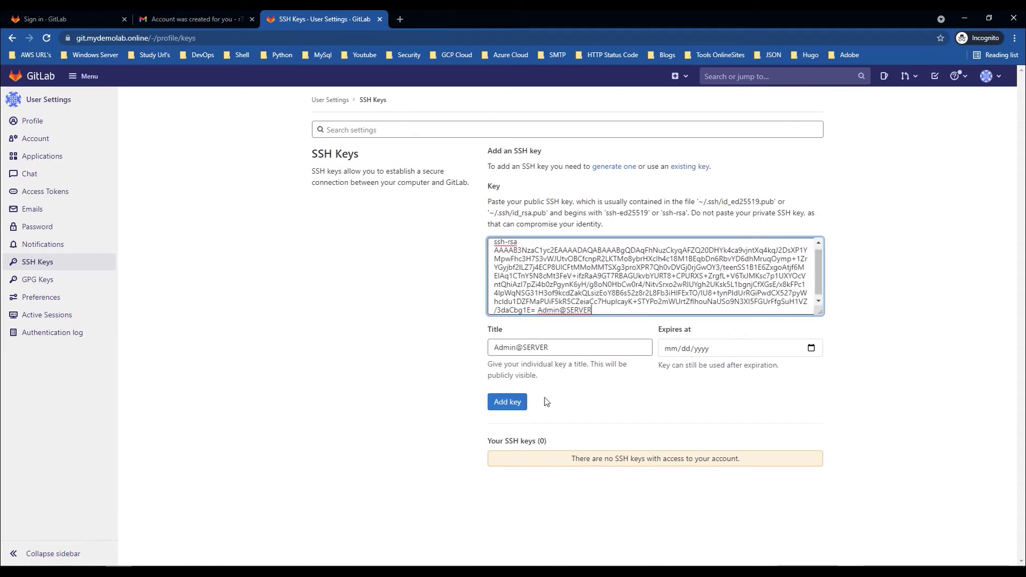
left_click(516, 405)
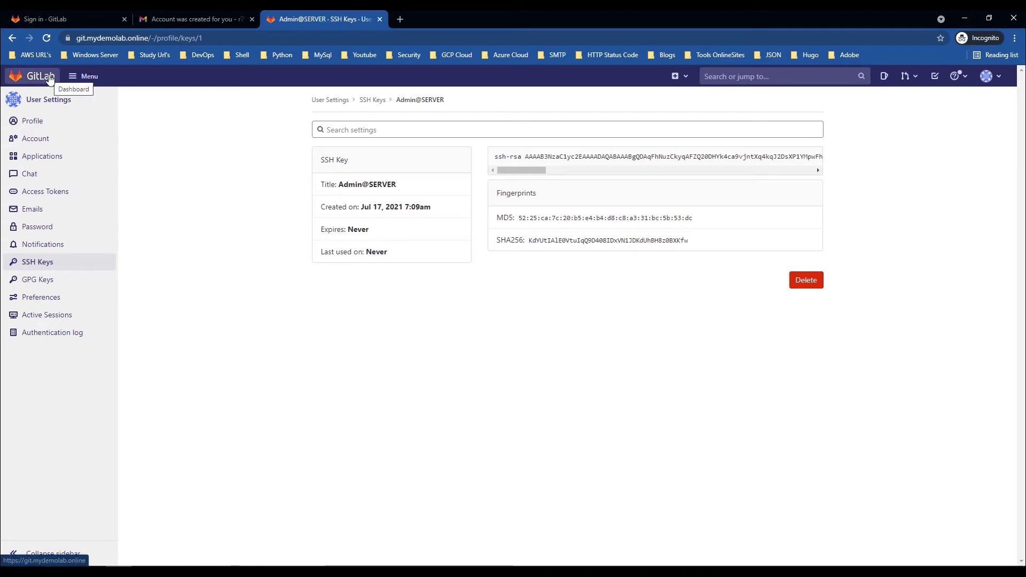
left_click(48, 100)
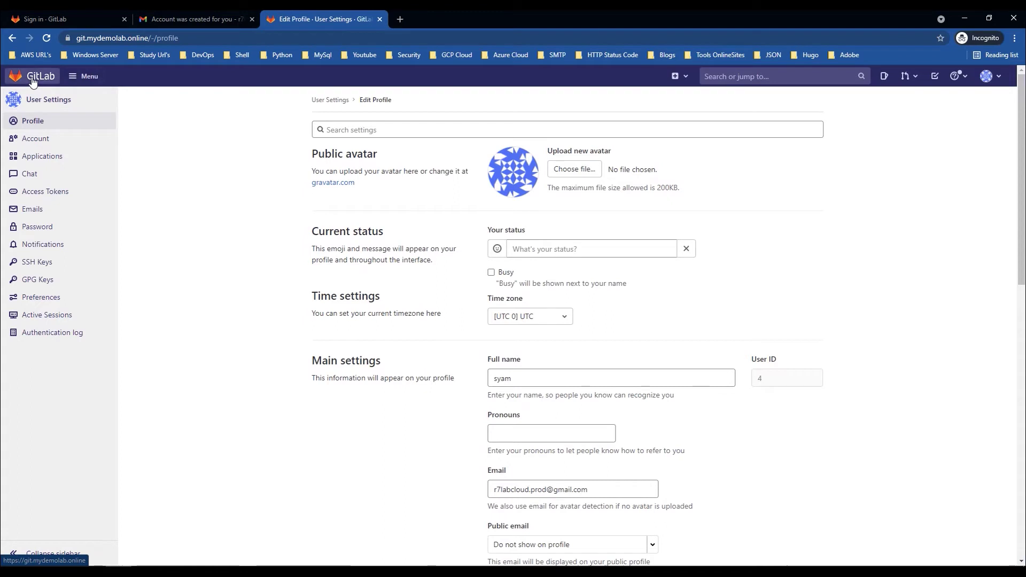
Step: Go through Menu > Projects to the Create new project page
left_click(986, 76)
left_click(90, 77)
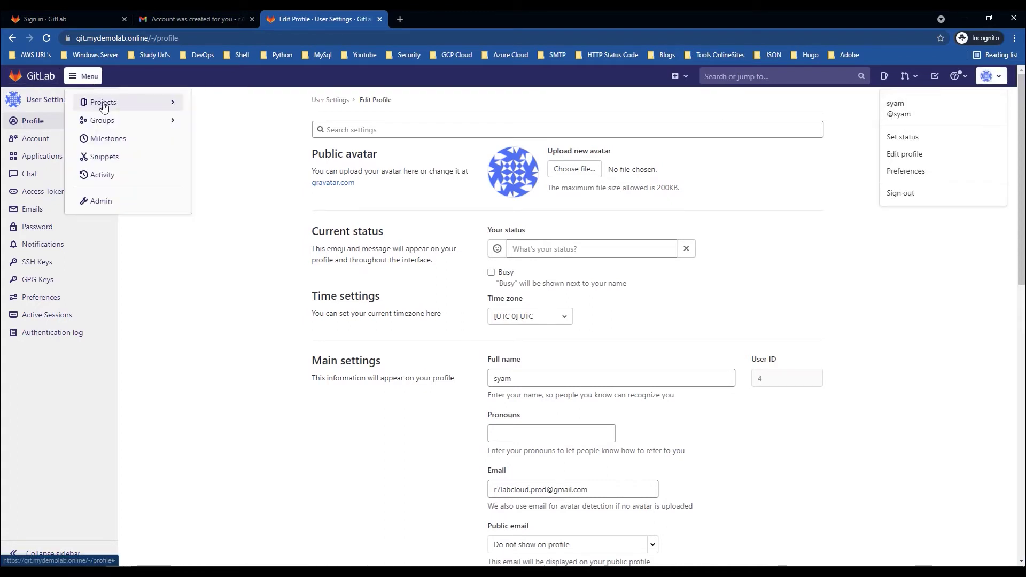
left_click(104, 102)
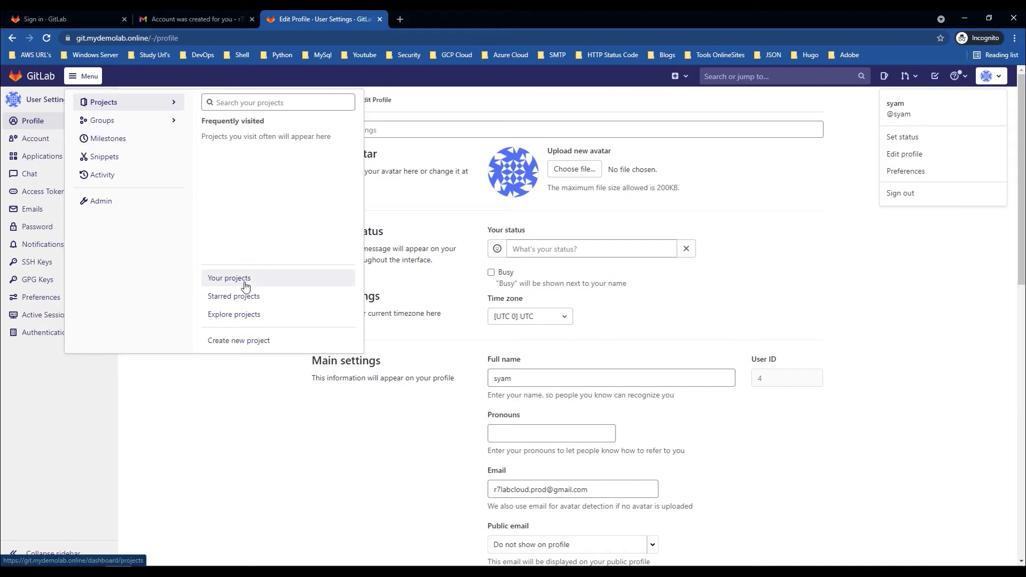
left_click(254, 345)
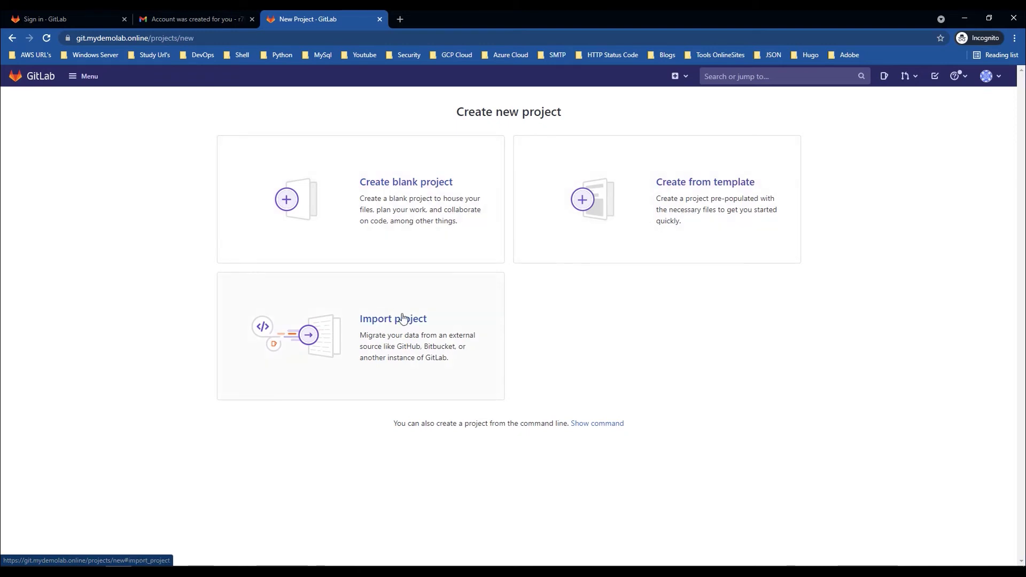
Step: Create blank project 'hugo' described 'Demo Site for Gitlab CI/CD', initialized with a README
left_click(417, 188)
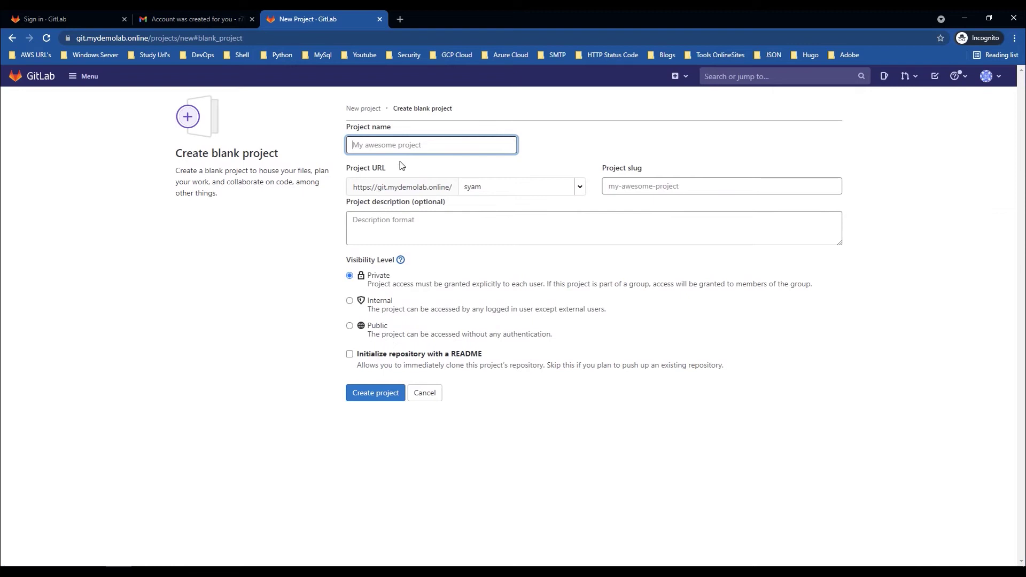
type("hugo")
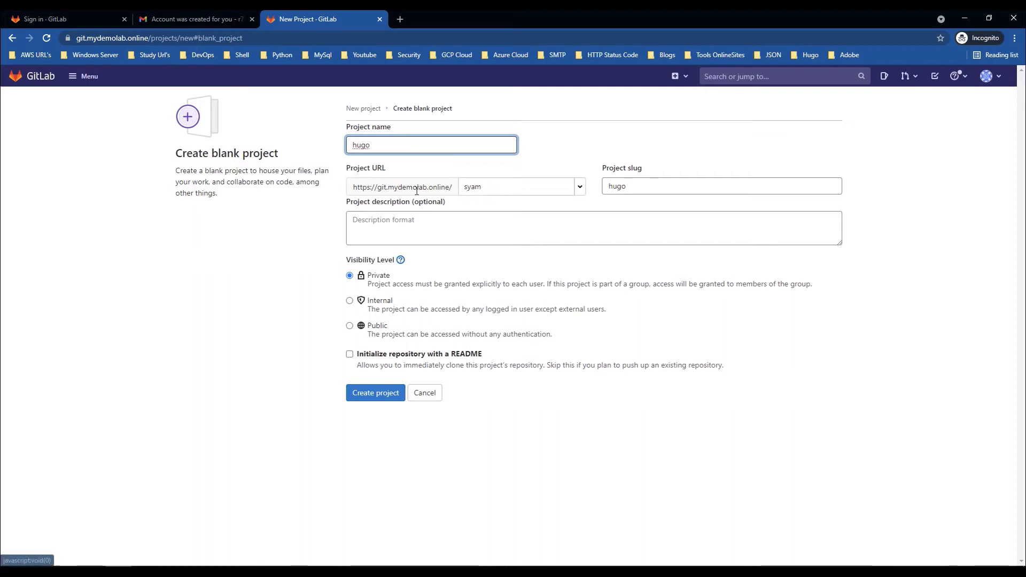
left_click(579, 187)
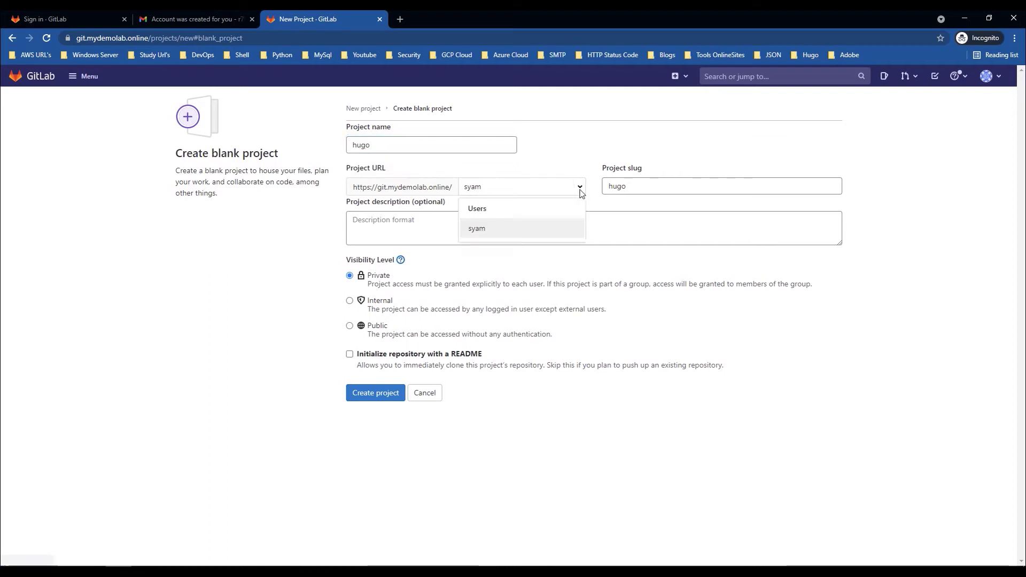
left_click(594, 159)
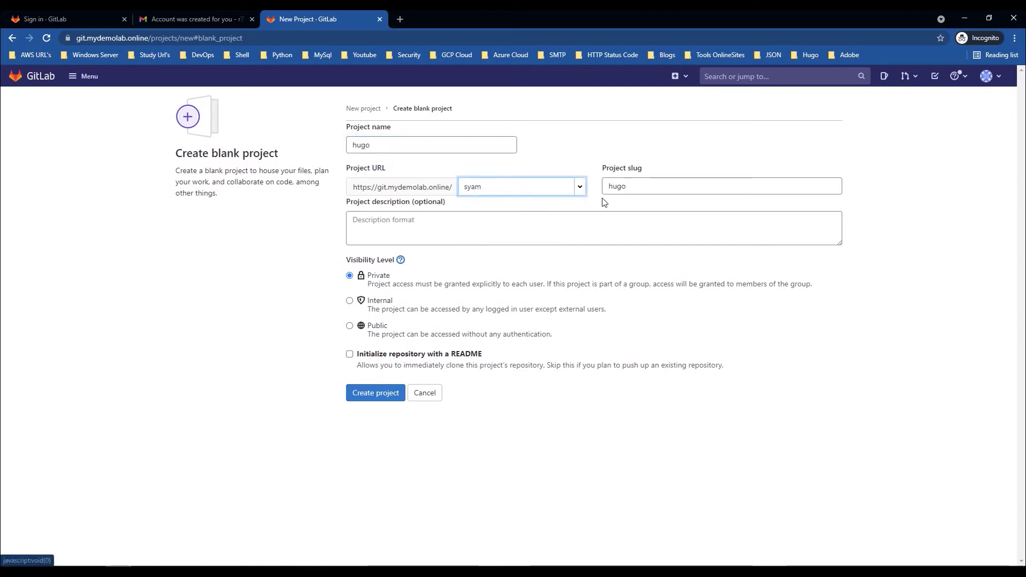
left_click(464, 224)
type("Dem")
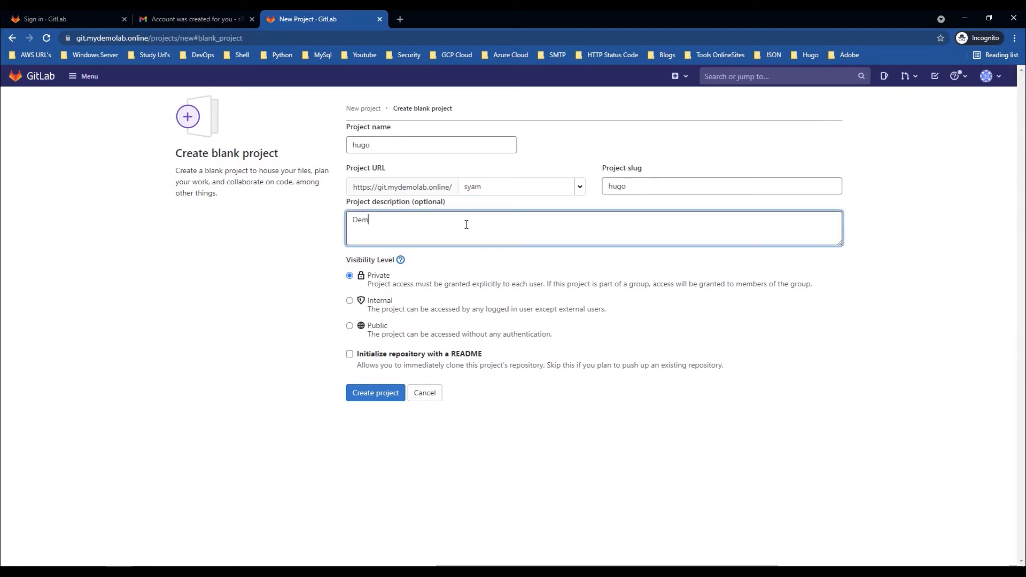
type("o Sit")
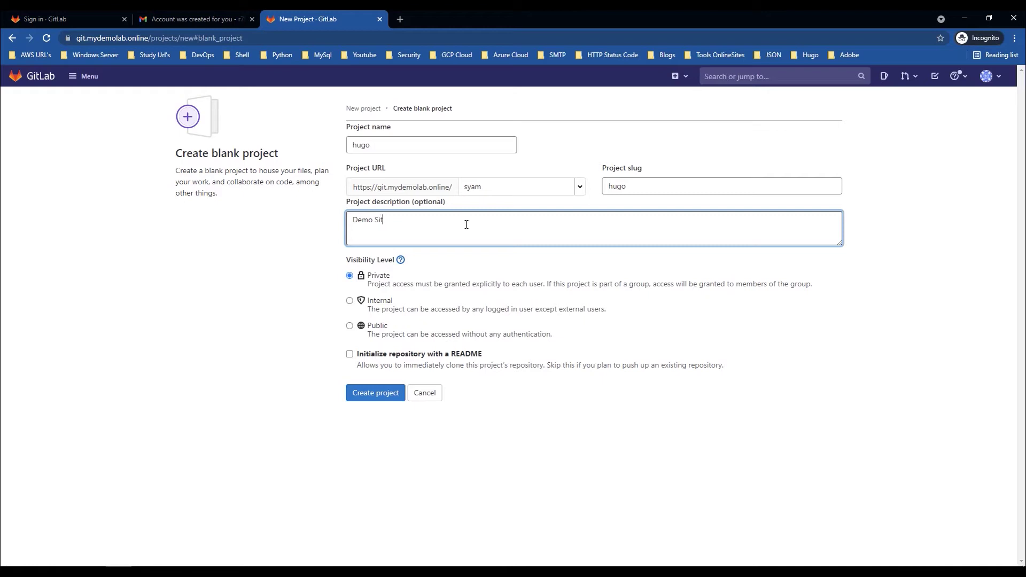
type("e for Gitlab CI/CD")
left_click(349, 353)
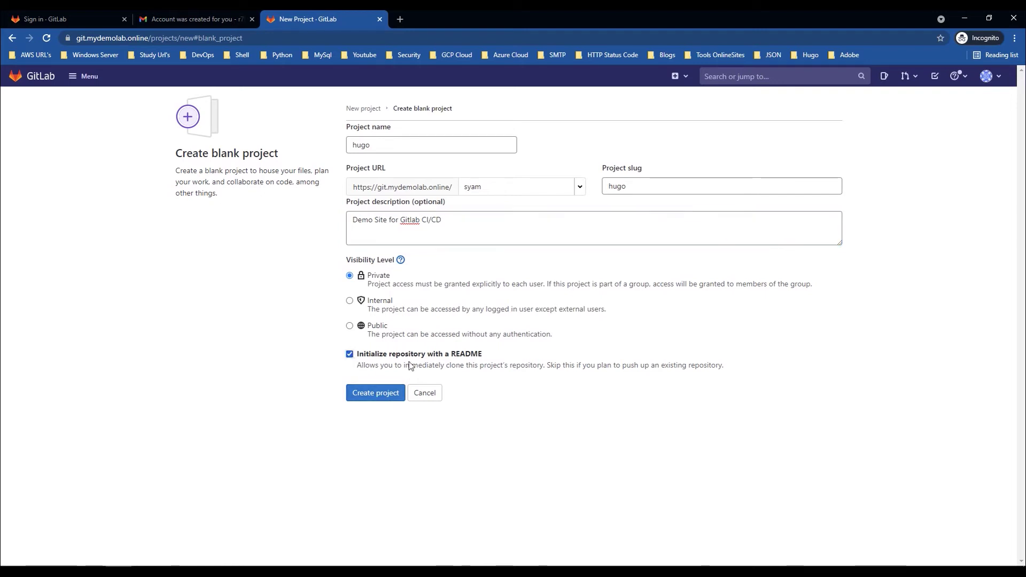
left_click(376, 395)
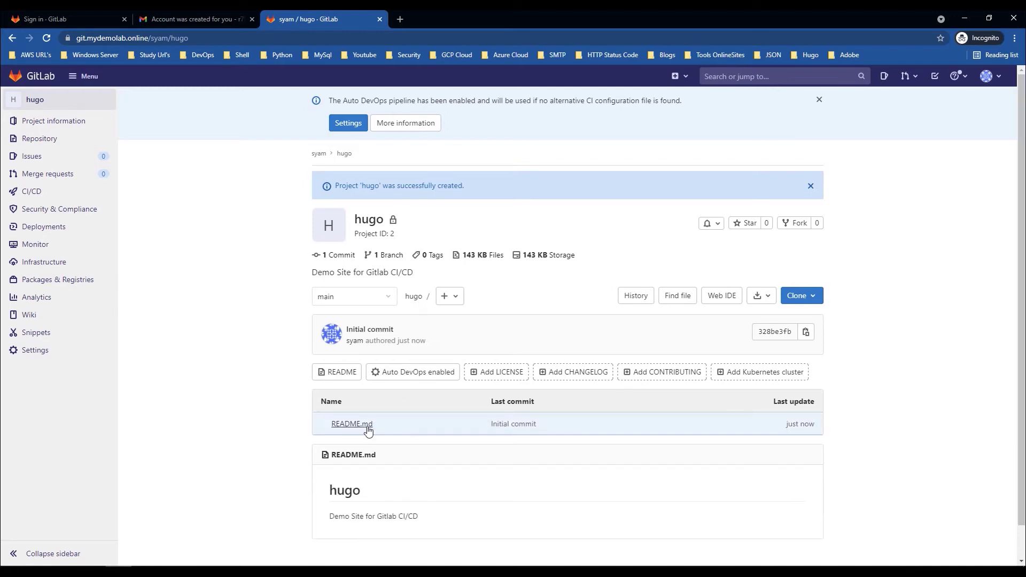
Step: Copy the hugo project's SSH clone address from the Clone options
left_click_drag(329, 516, 434, 521)
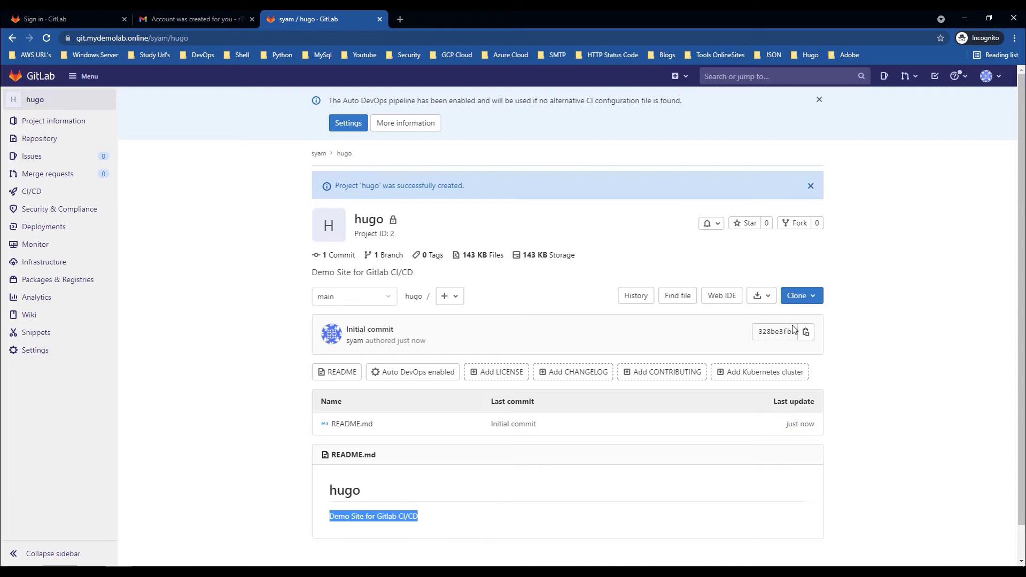
left_click(812, 295)
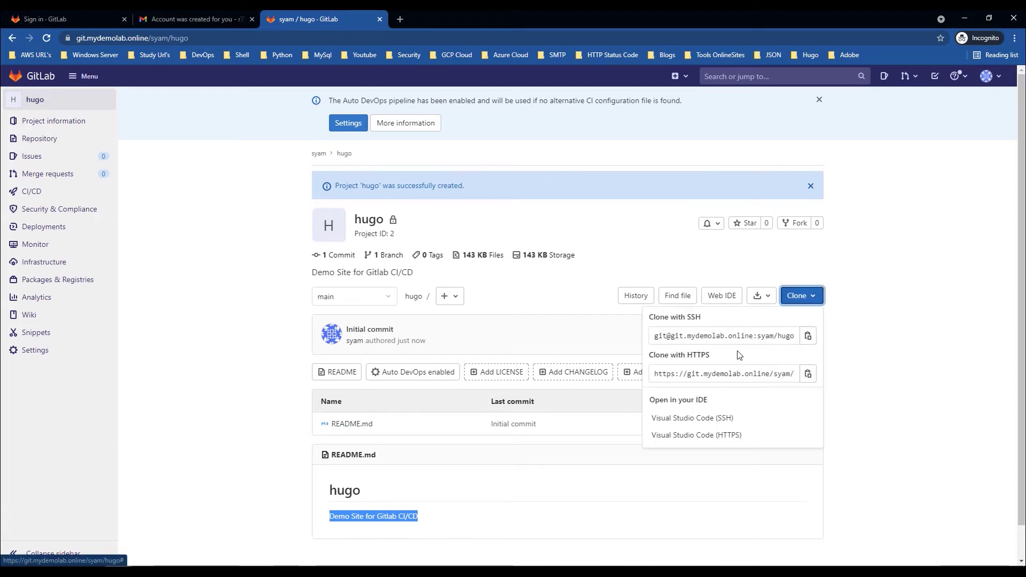
left_click(695, 332)
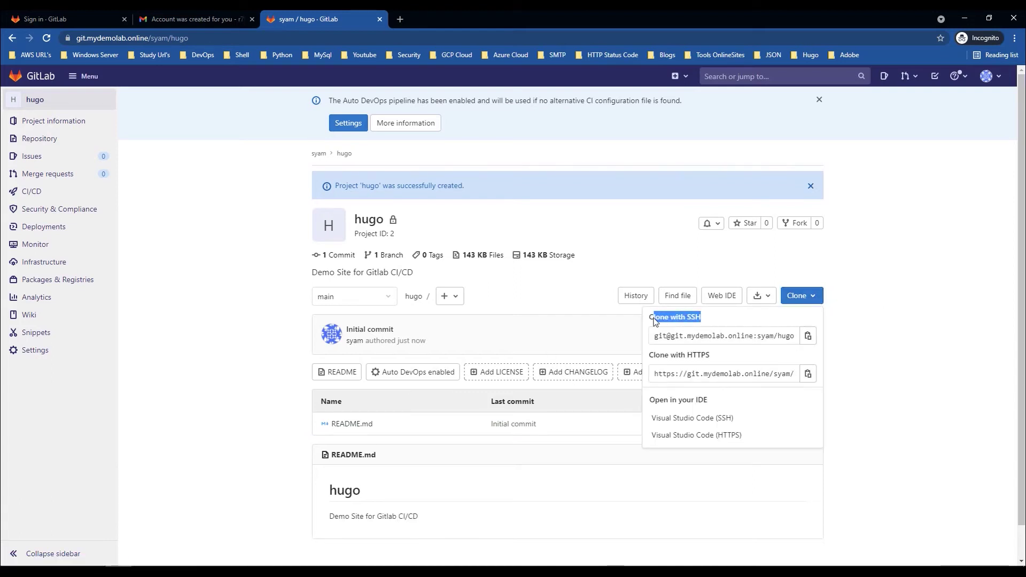
key("Escape")
left_click(807, 297)
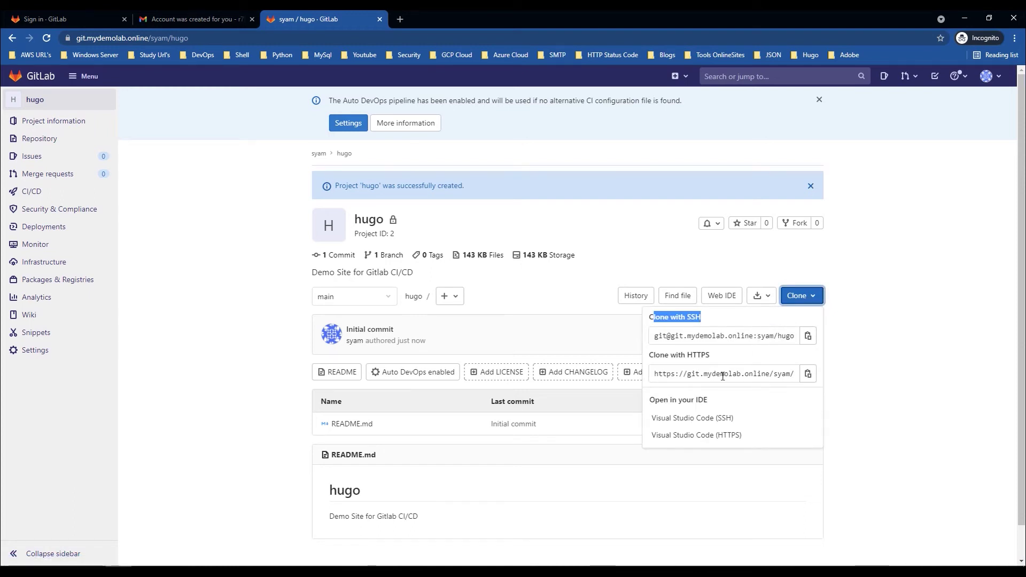
left_click(573, 287)
Step: Open the hugo branch list showing the protected main branch
scroll(575, 409, "down", 1)
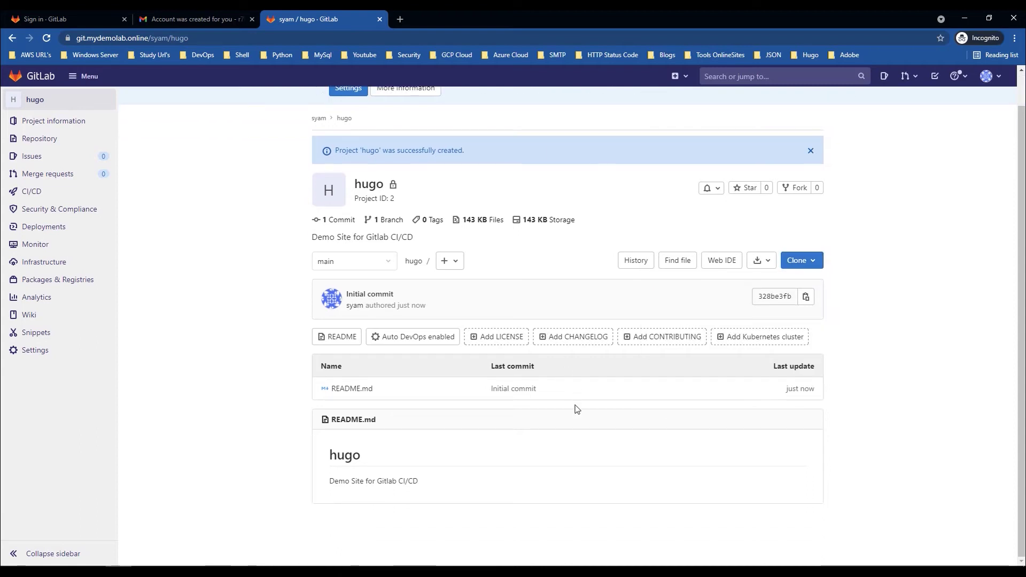
scroll(576, 409, "up", 1)
triple_click(575, 410)
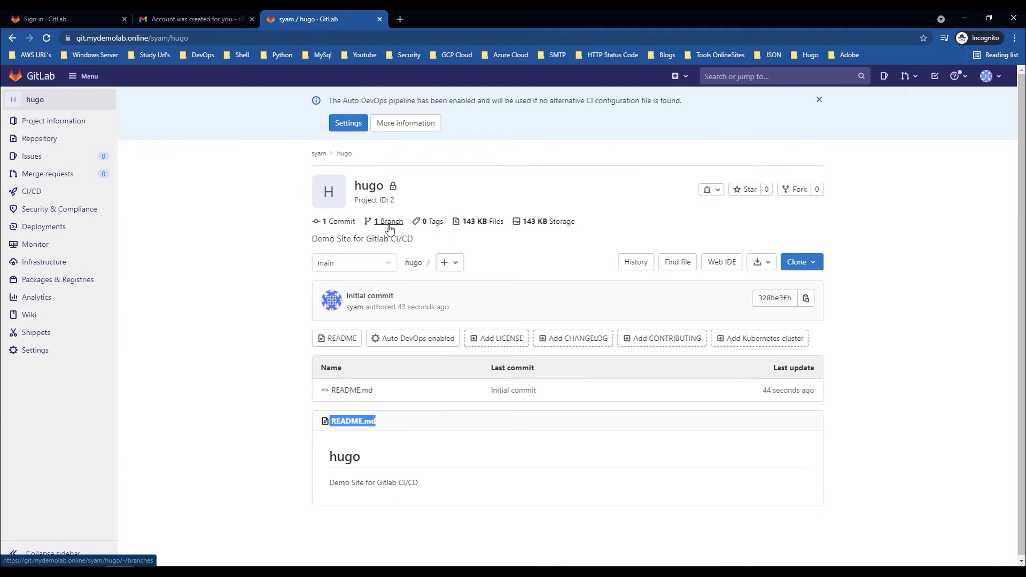
left_click(388, 222)
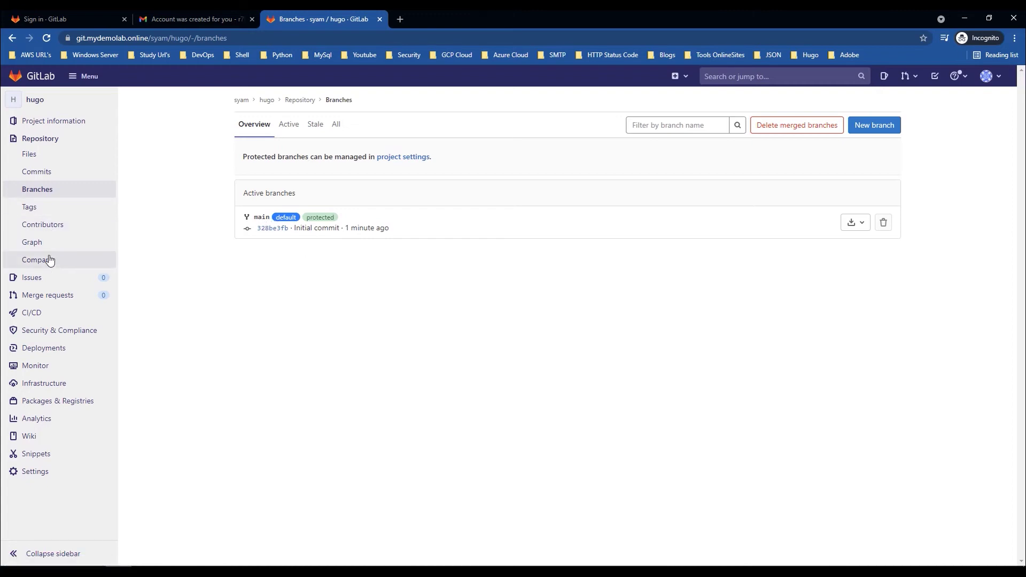
Step: Browse hugo's files, commits, branches and activity feed, then return to the overview
left_click(35, 155)
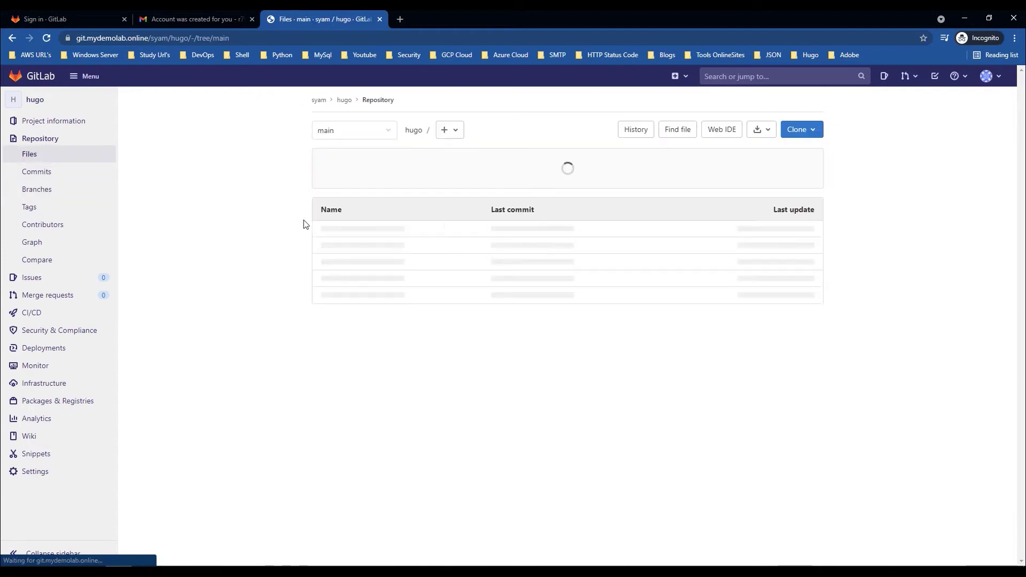
left_click(45, 174)
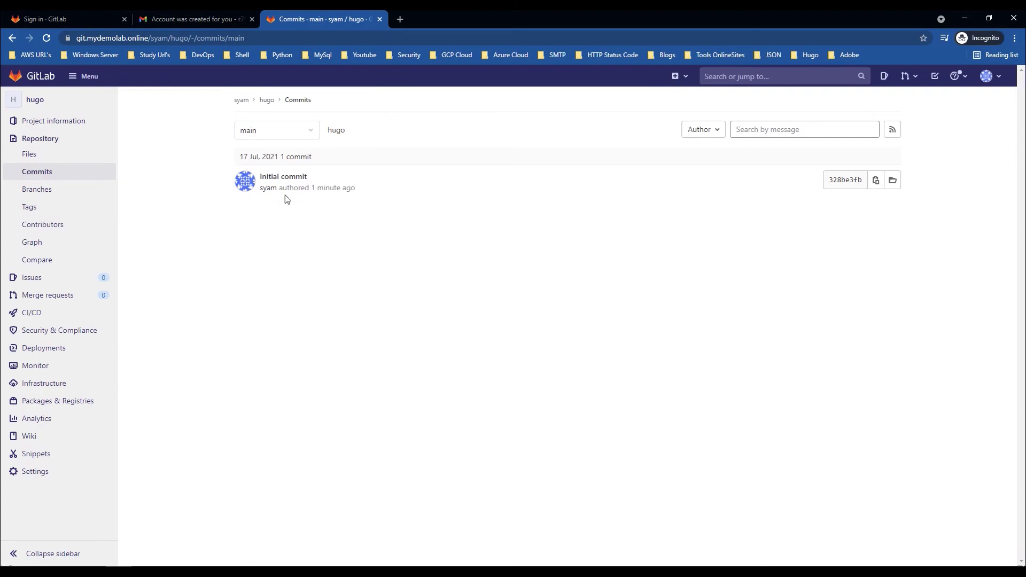
left_click(36, 191)
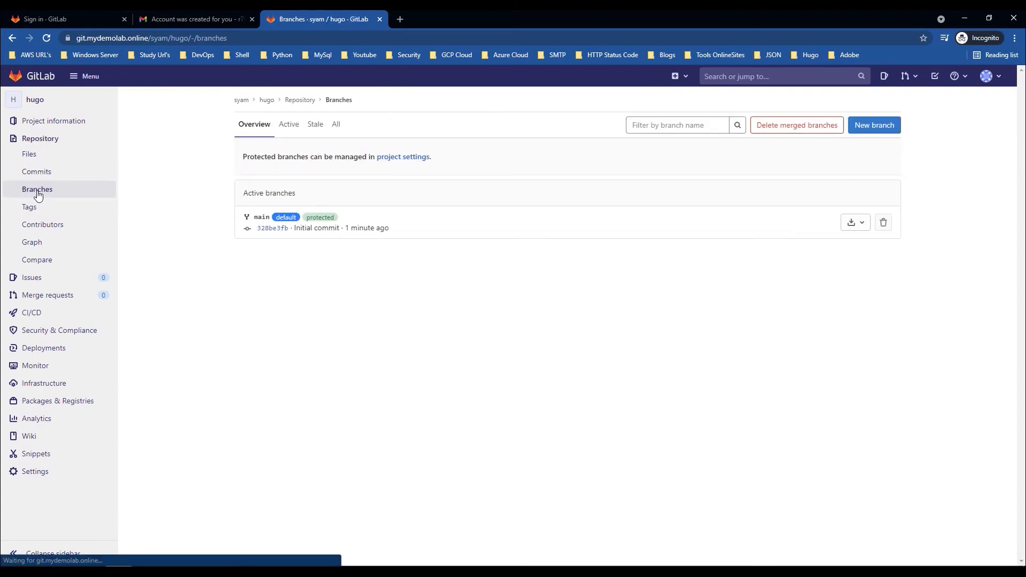
left_click(43, 172)
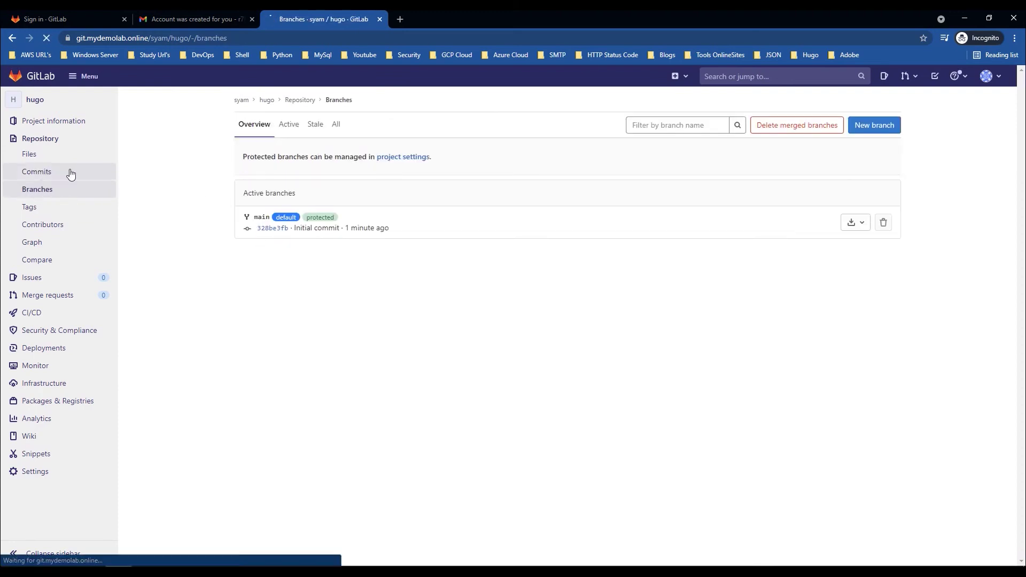
left_click(312, 131)
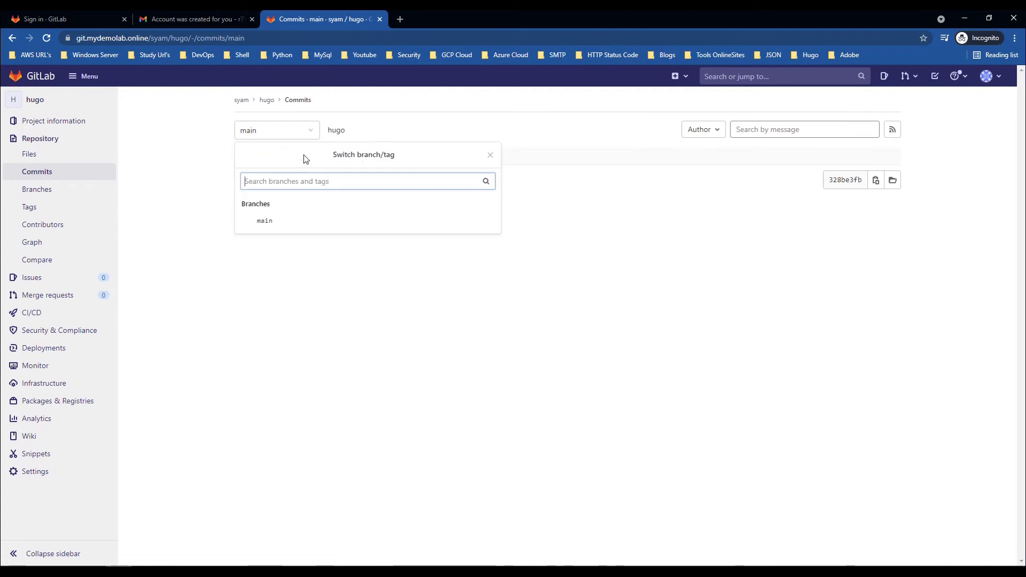
left_click(687, 236)
left_click(57, 137)
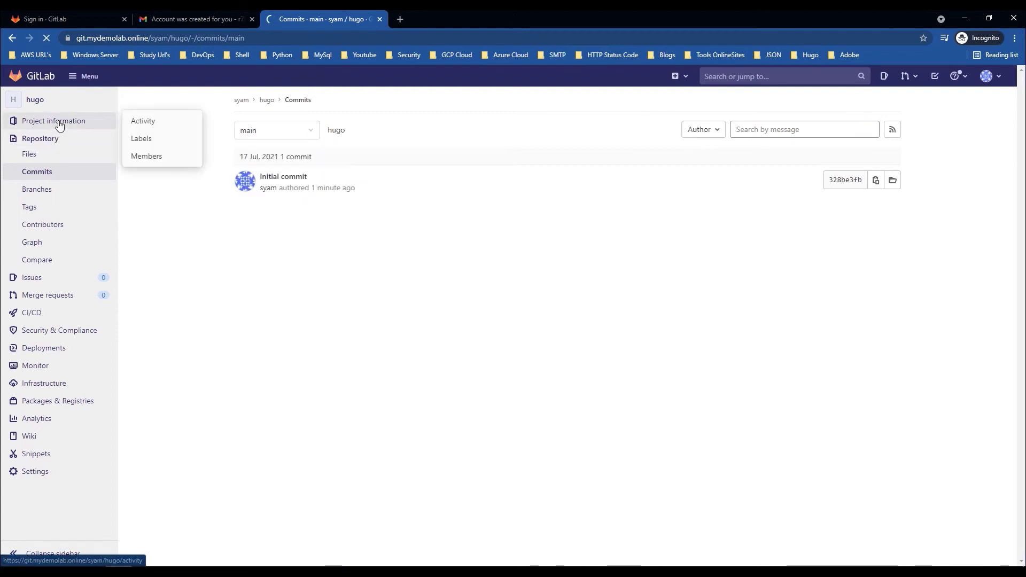
left_click(58, 122)
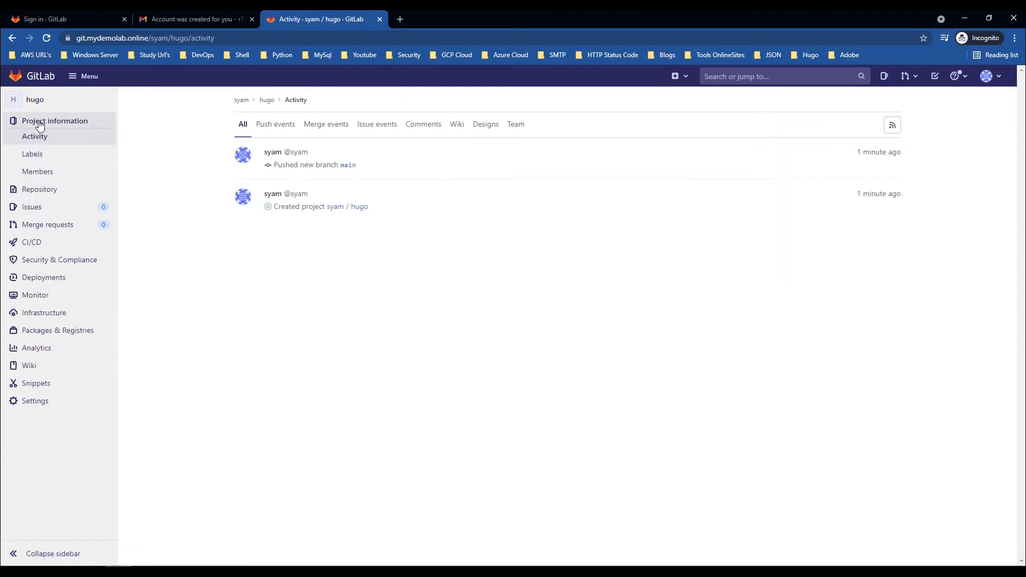
left_click(265, 101)
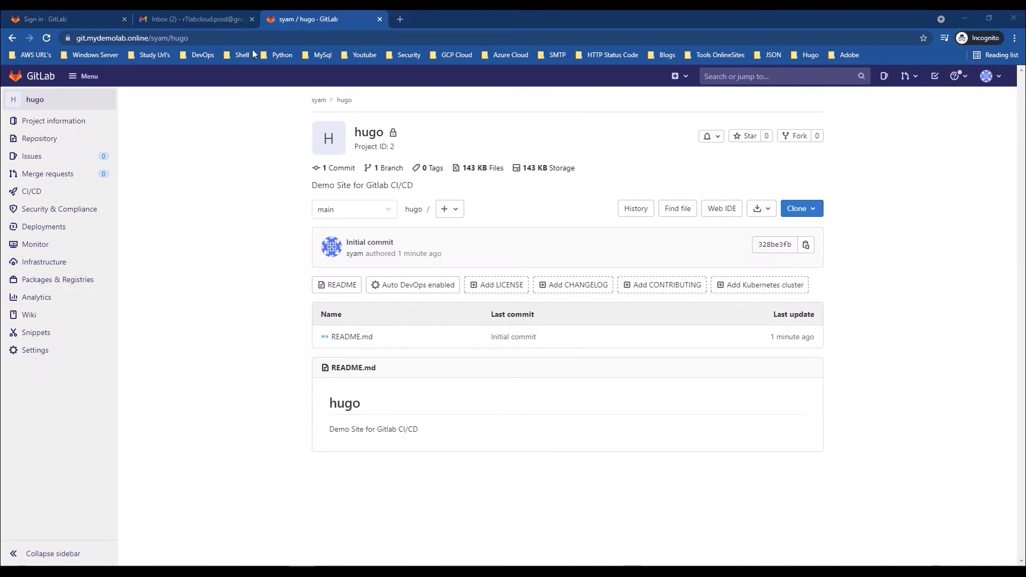
Step: Glance at the GitLab notification emails in Gmail, then switch to the PuTTY session
left_click(201, 18)
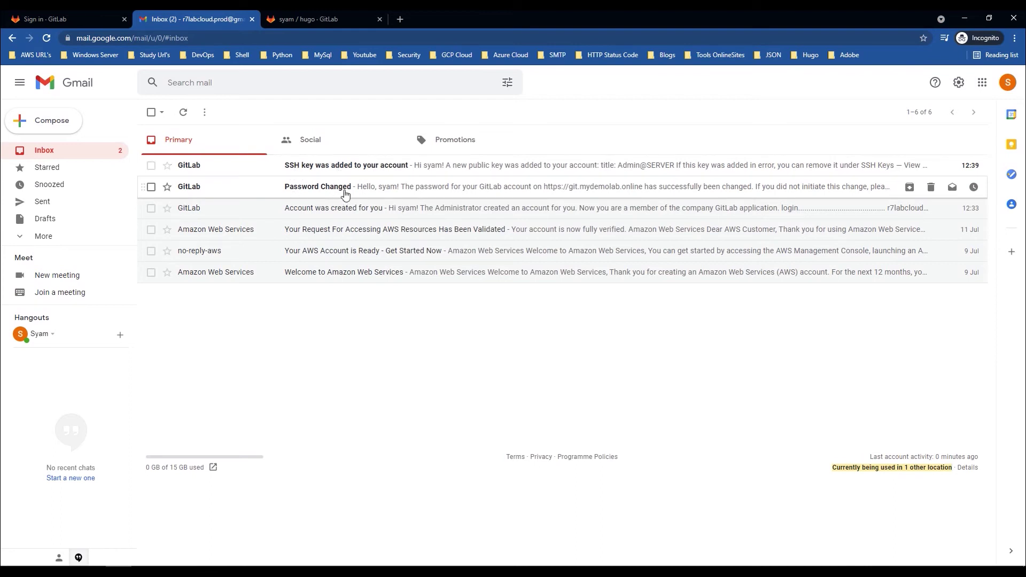
left_click(305, 19)
key("alt+Tab")
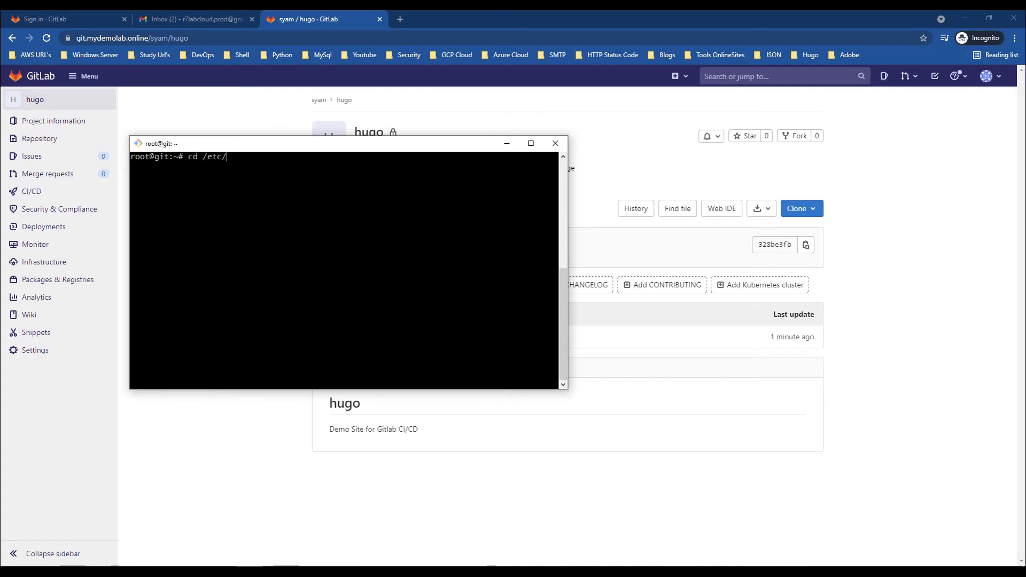
Step: In /etc/gitlab, list the config files and the ssl/ certificate files
type("cd /etc/gitlab/")
key("Return")
type("ll")
key("Return")
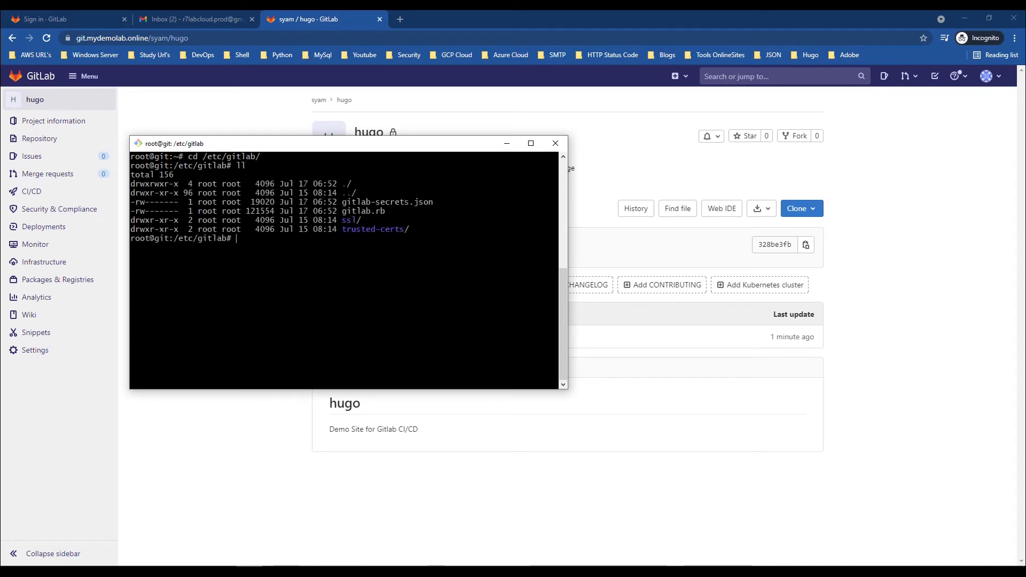
type("ll ssl/")
key("Return")
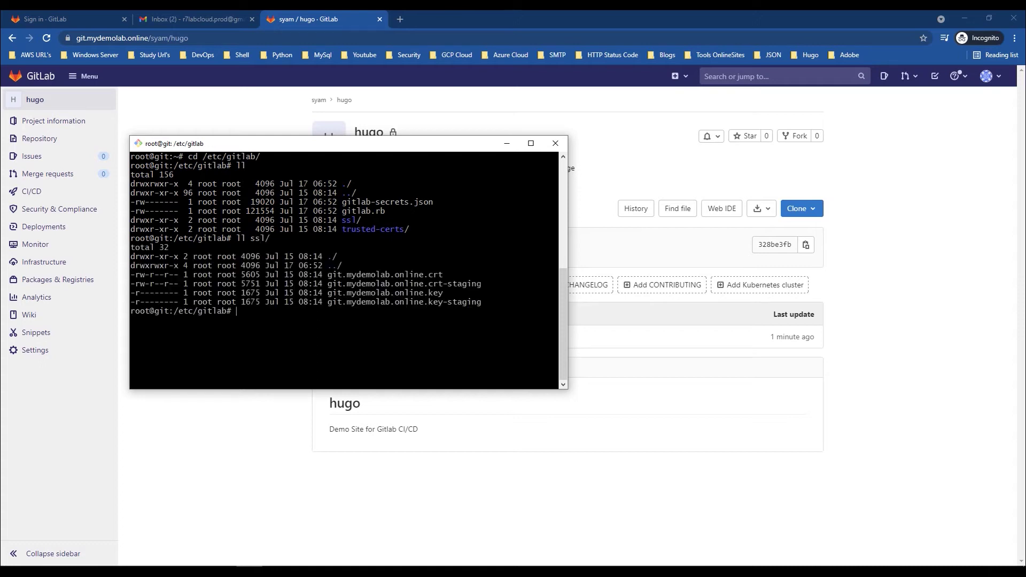
Step: List the empty trusted-certs/ folder, then clear the screen
key("Up")
type("t")
key("Tab")
key("Return")
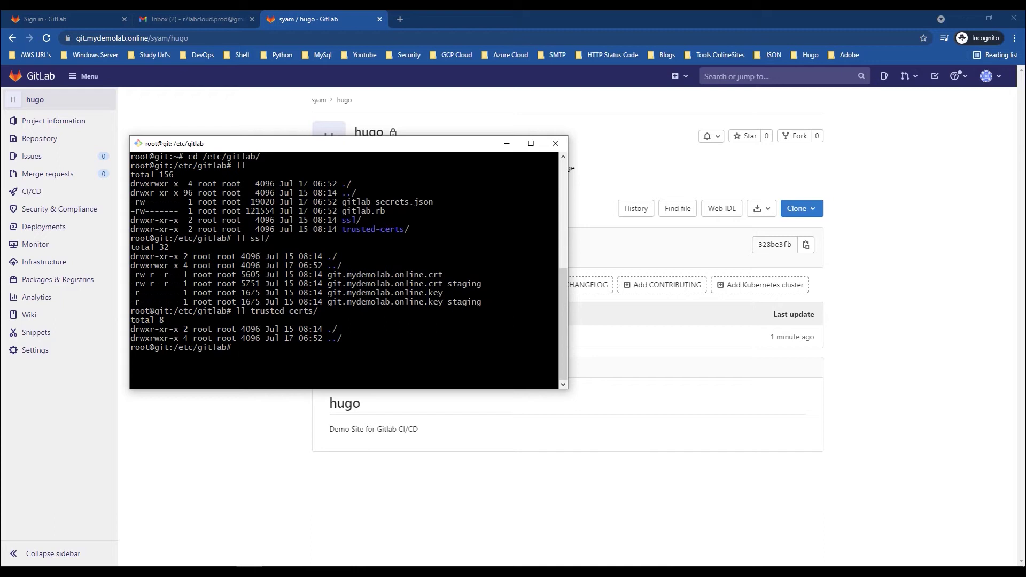
type("clear")
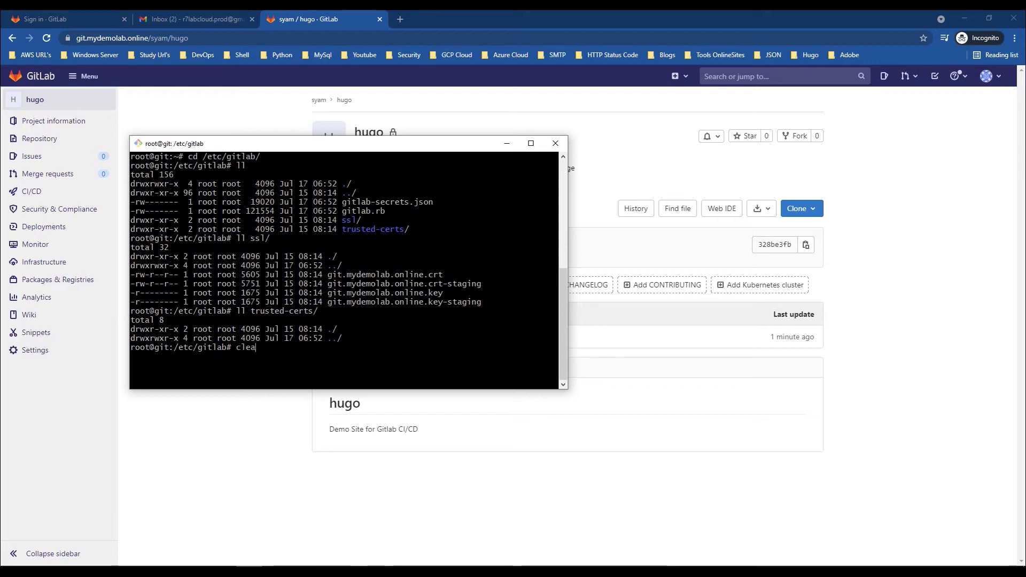
key("Return")
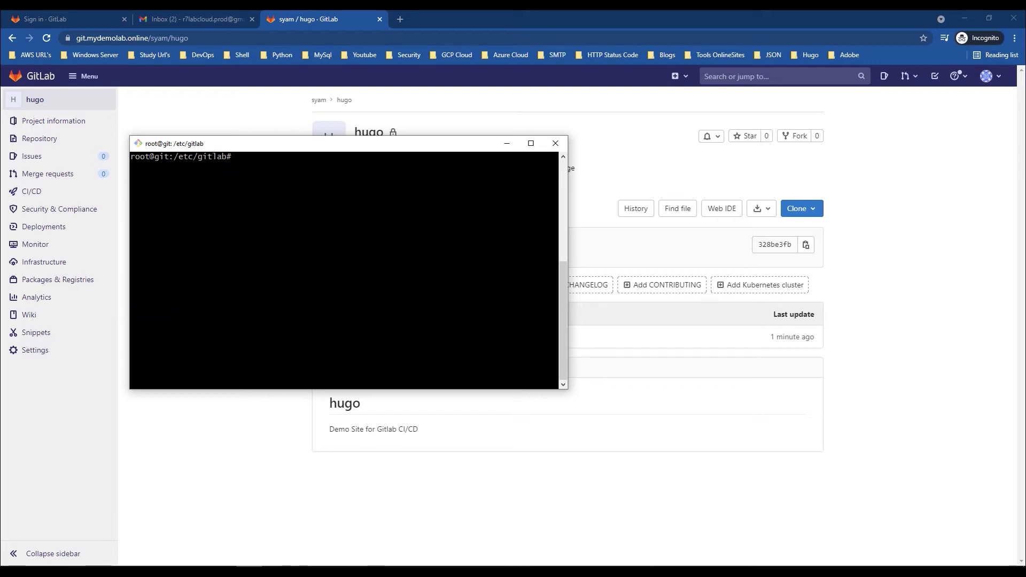
Step: Paste gitlab-ctl status from the Git Demo notes into PuTTY and confirm all services run
left_click(223, 572)
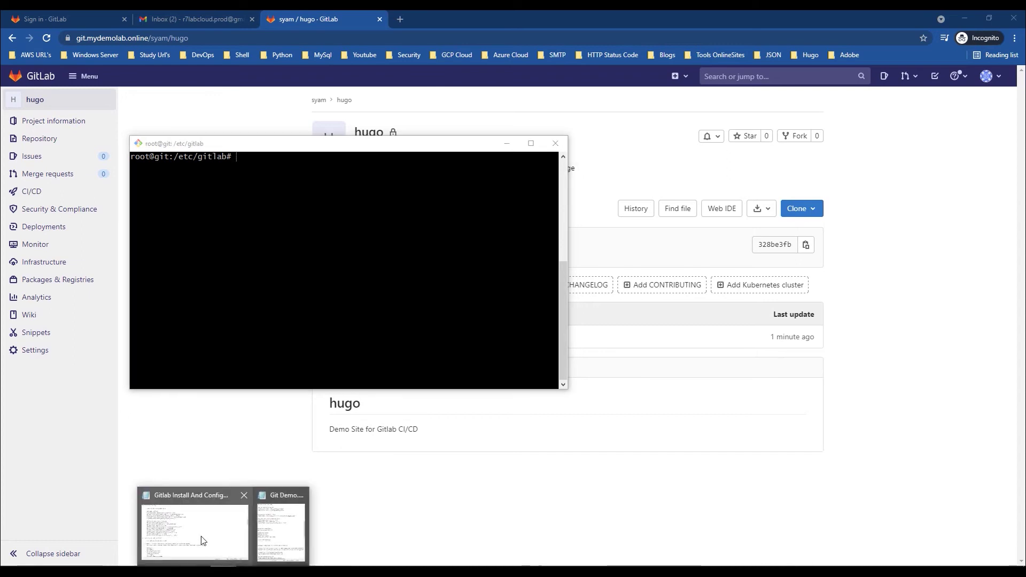
left_click(284, 527)
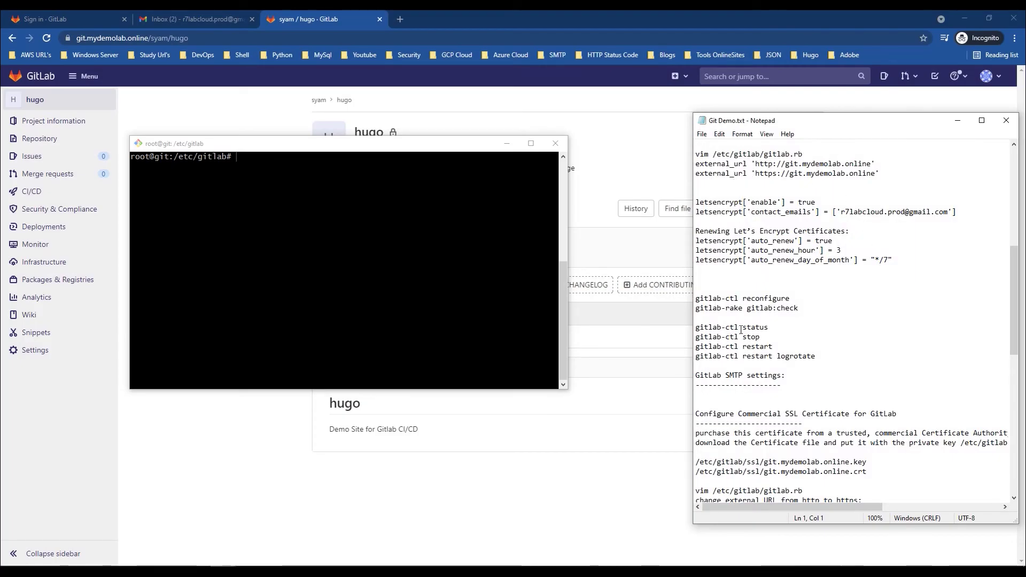
left_click_drag(700, 202, 696, 241)
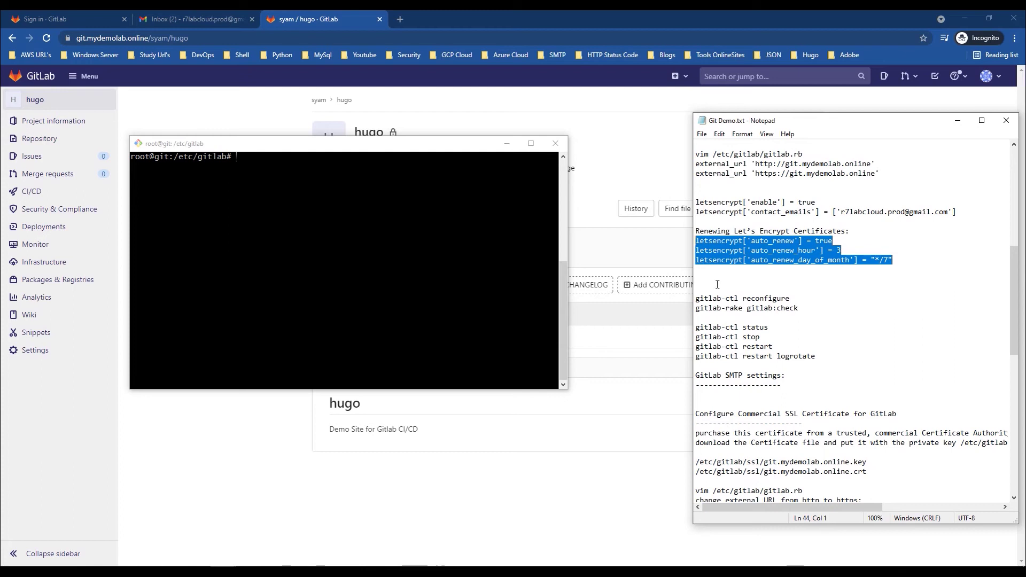
left_click_drag(769, 327, 678, 323)
key("ctrl+c")
right_click(302, 239)
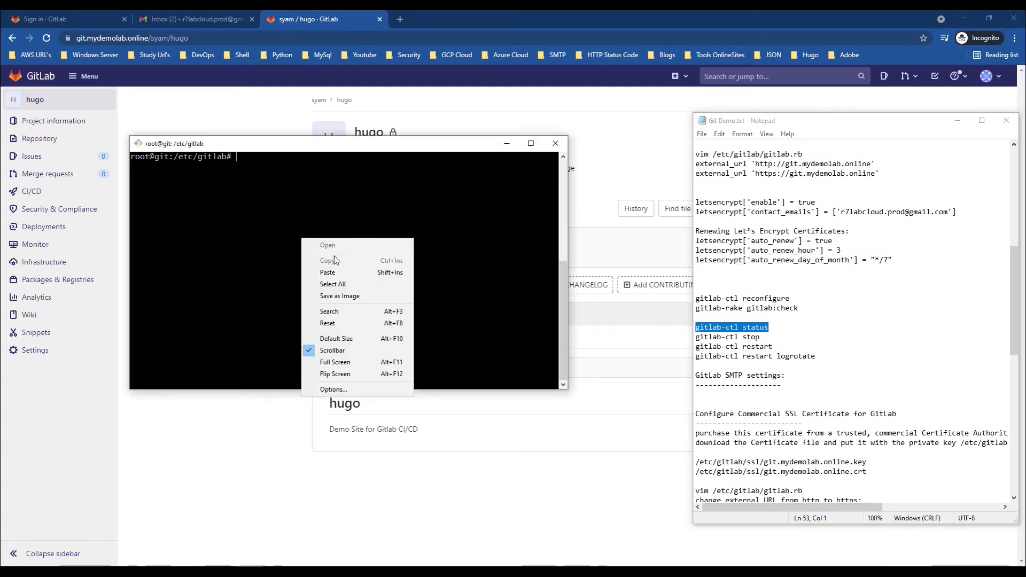
left_click(343, 273)
key("Return")
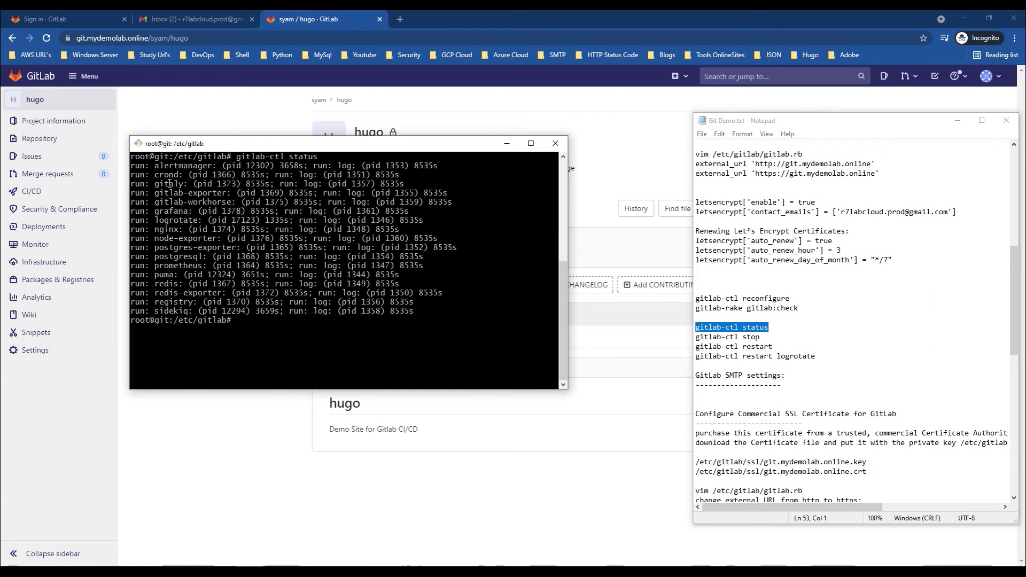
left_click_drag(136, 169, 409, 311)
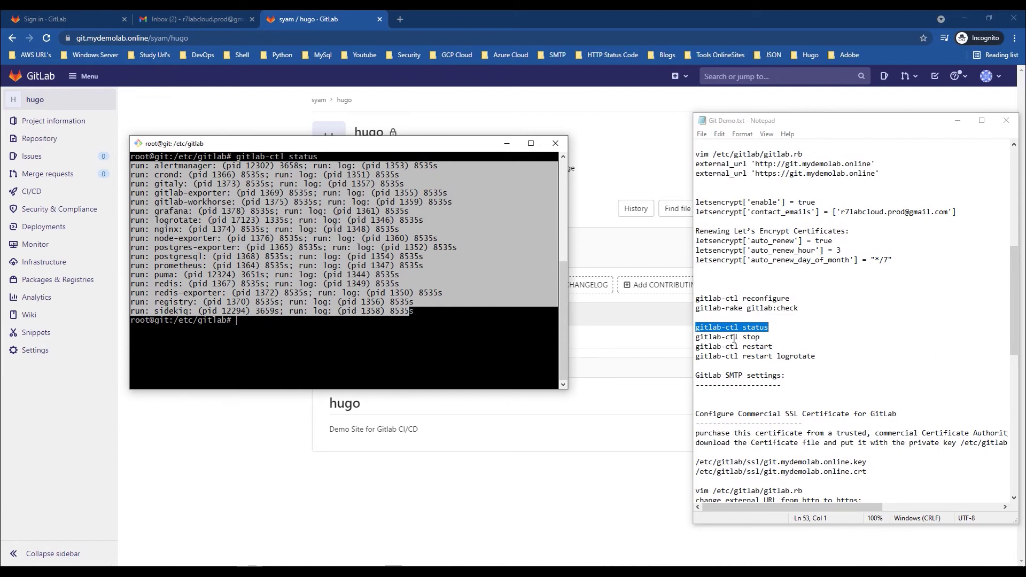
Step: In the notes, change 'gitlab-ctl restart logrotate' to 'gitlab-ctl restart nginx'
left_click_drag(815, 357, 694, 338)
left_click(813, 374)
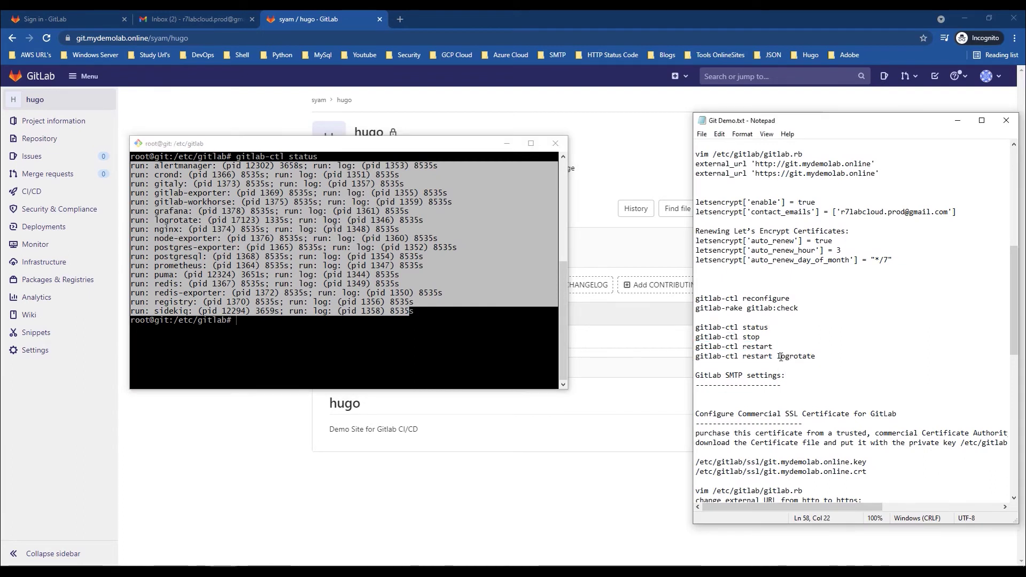
left_click_drag(816, 357, 777, 355)
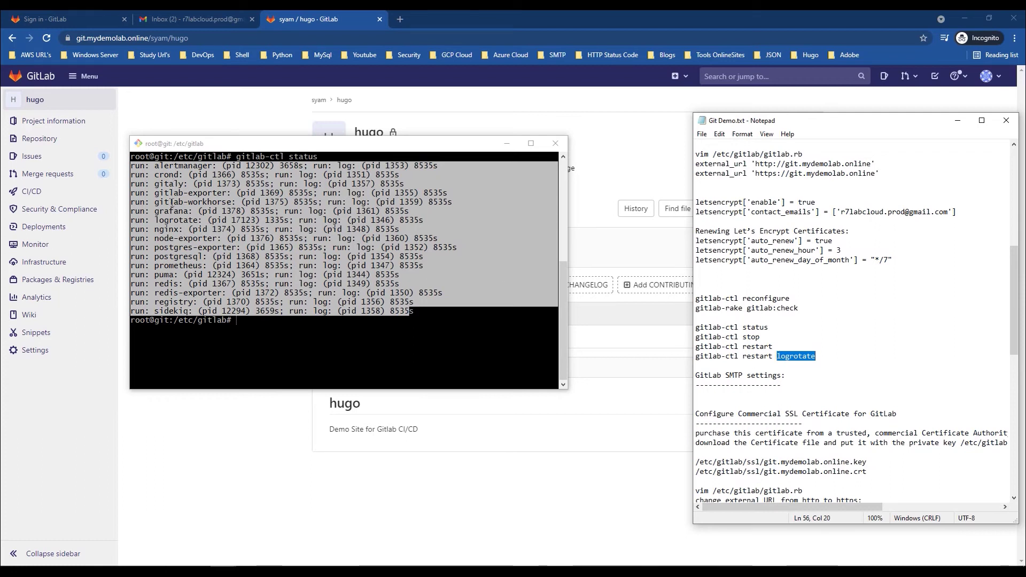
type("nginx")
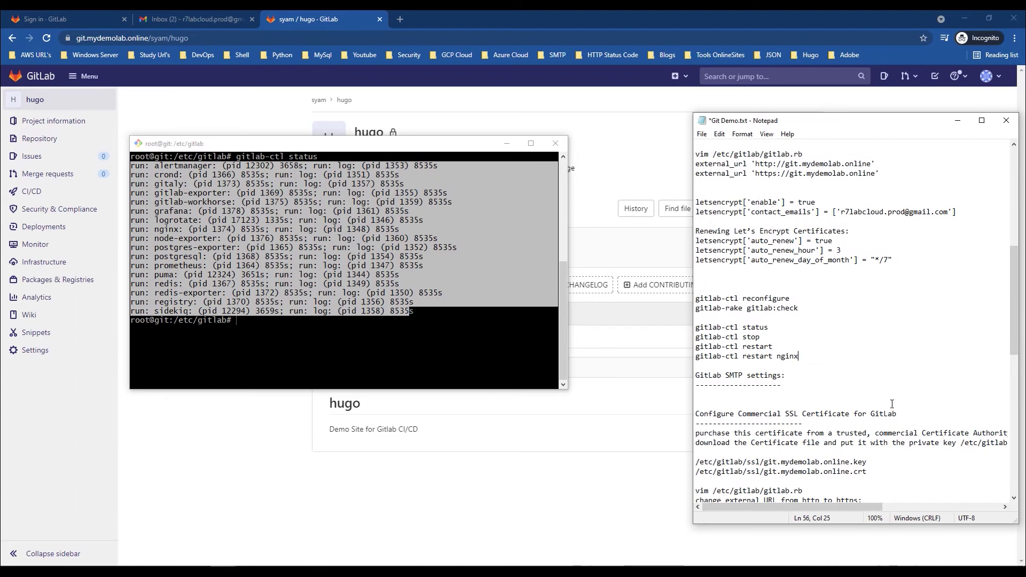